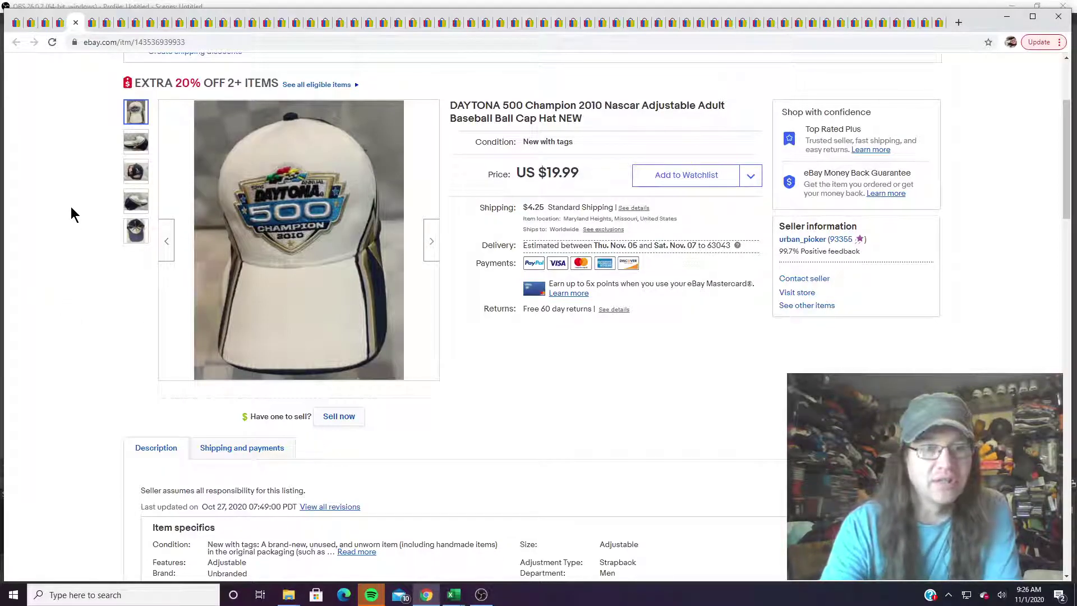
# - Review the Browning T-shirt, Timberwolf sweatshirt and Pirates cap listings, then close the Pirates and Timberwolf tabs
pyautogui.click(92, 25)
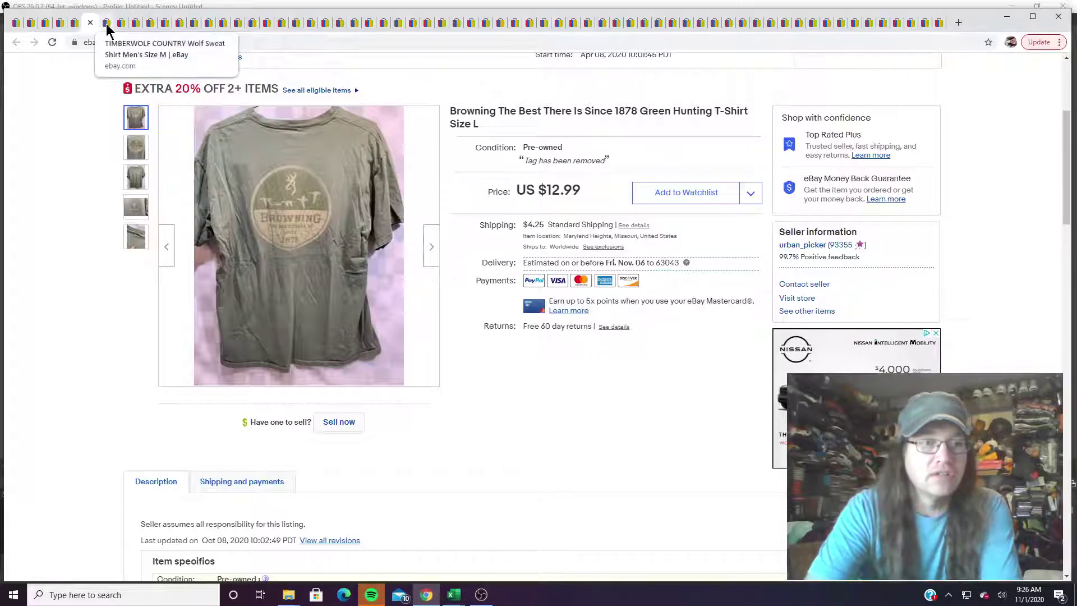
pyautogui.click(106, 24)
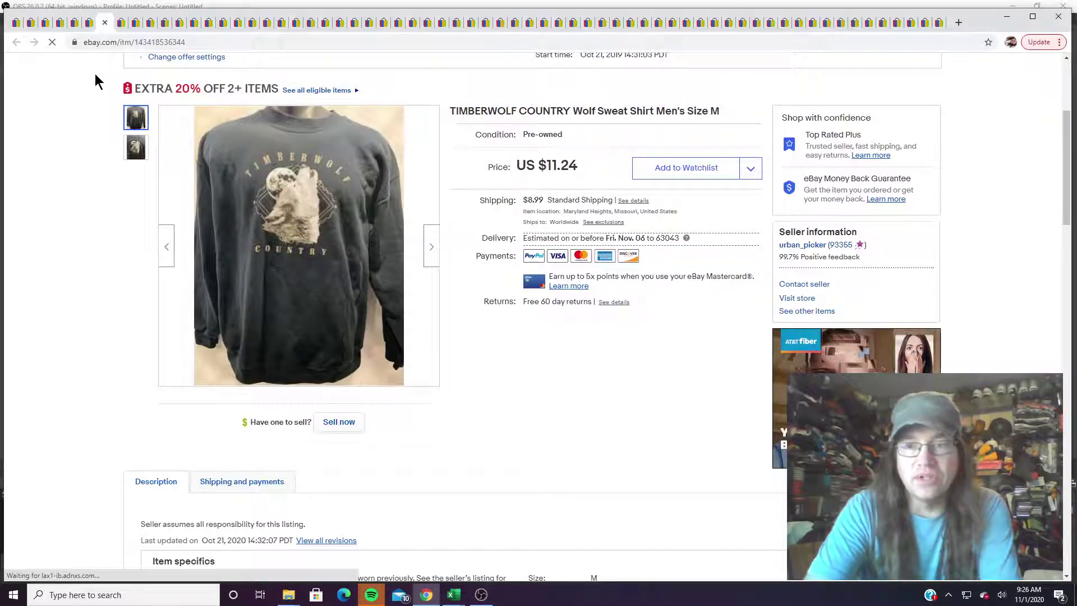
pyautogui.click(121, 28)
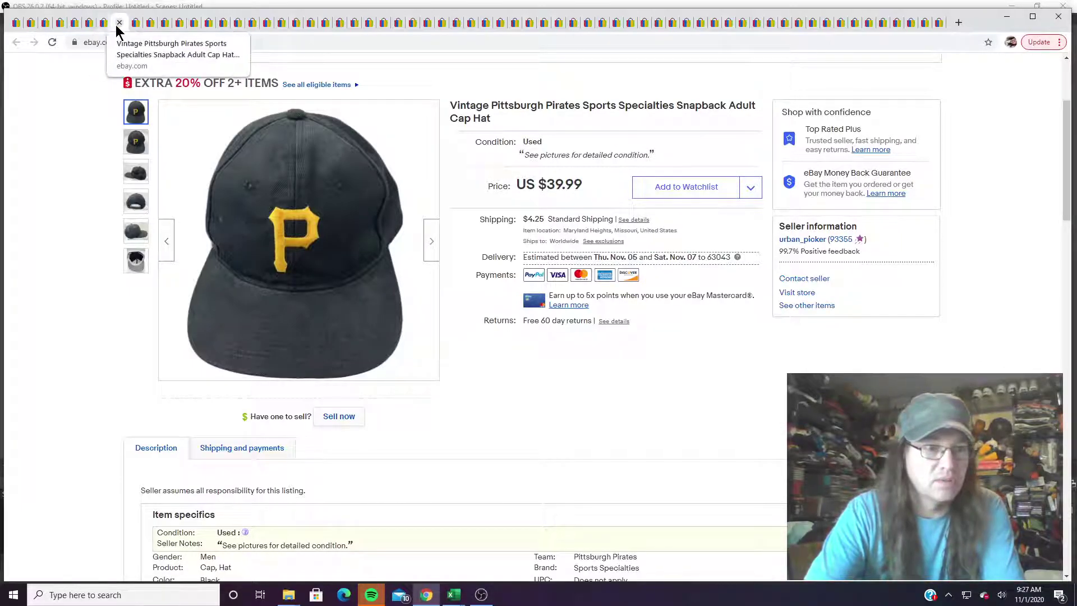
pyautogui.click(119, 23)
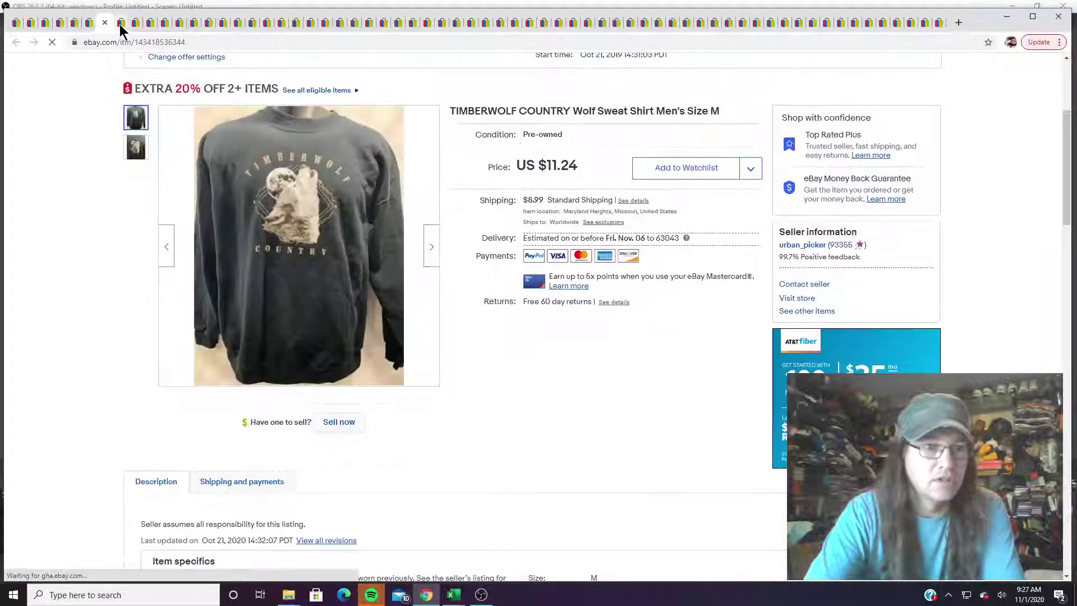
pyautogui.click(120, 23)
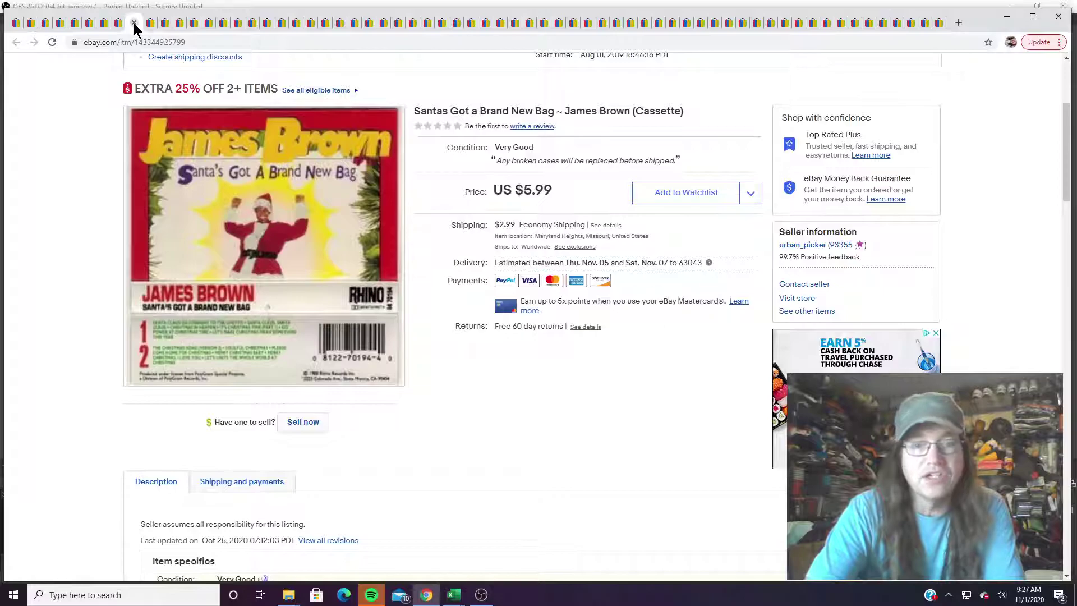
# - Step through the Willie Clayton, Marvin Sease and Adidas cap tabs to the RPM Phonogenic cassette
pyautogui.click(150, 24)
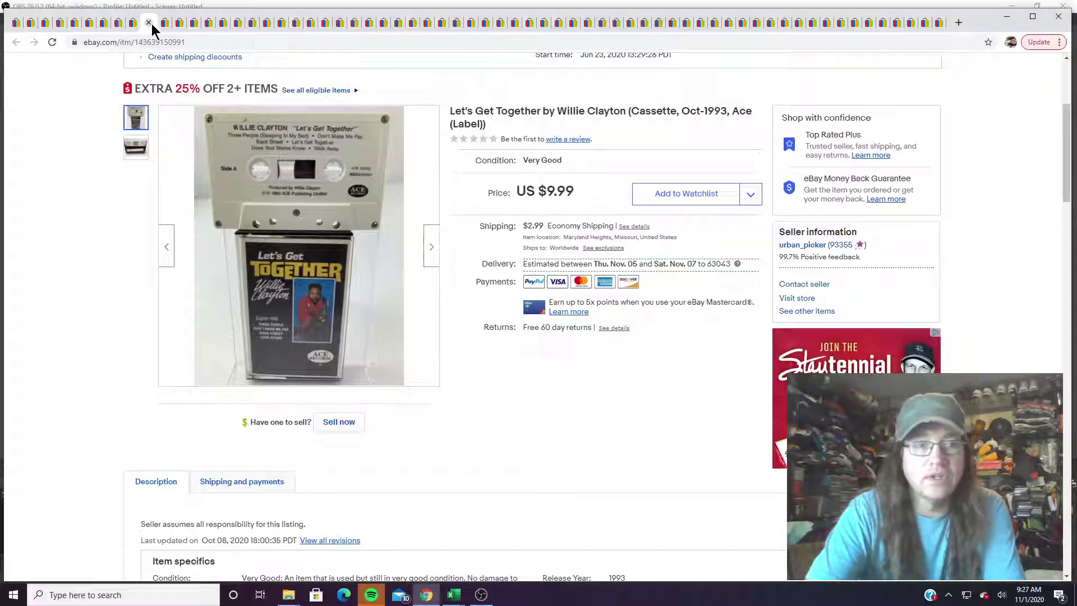
pyautogui.click(164, 24)
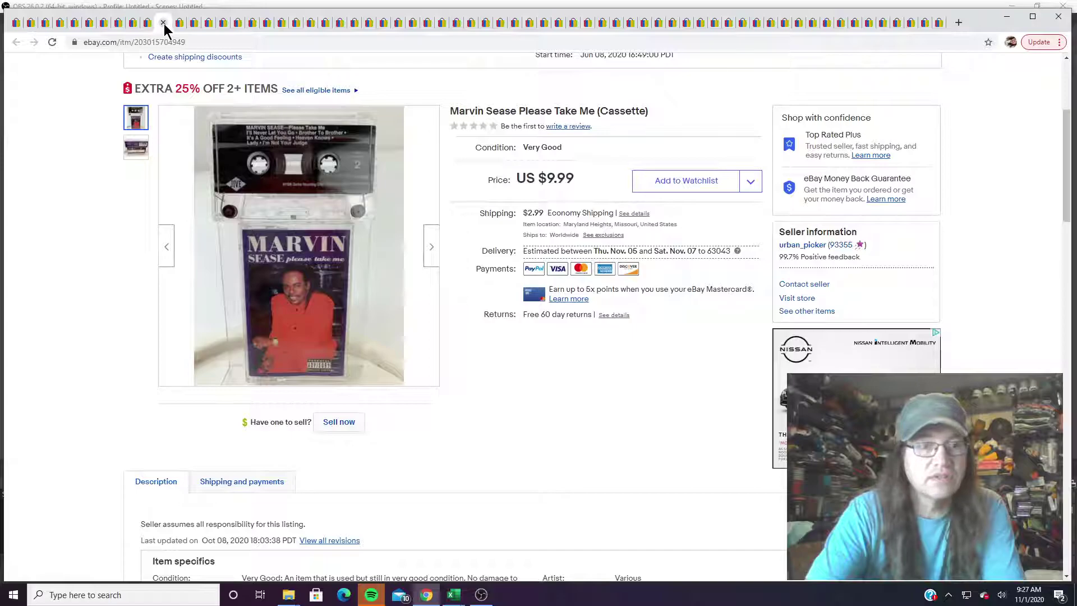
pyautogui.click(164, 24)
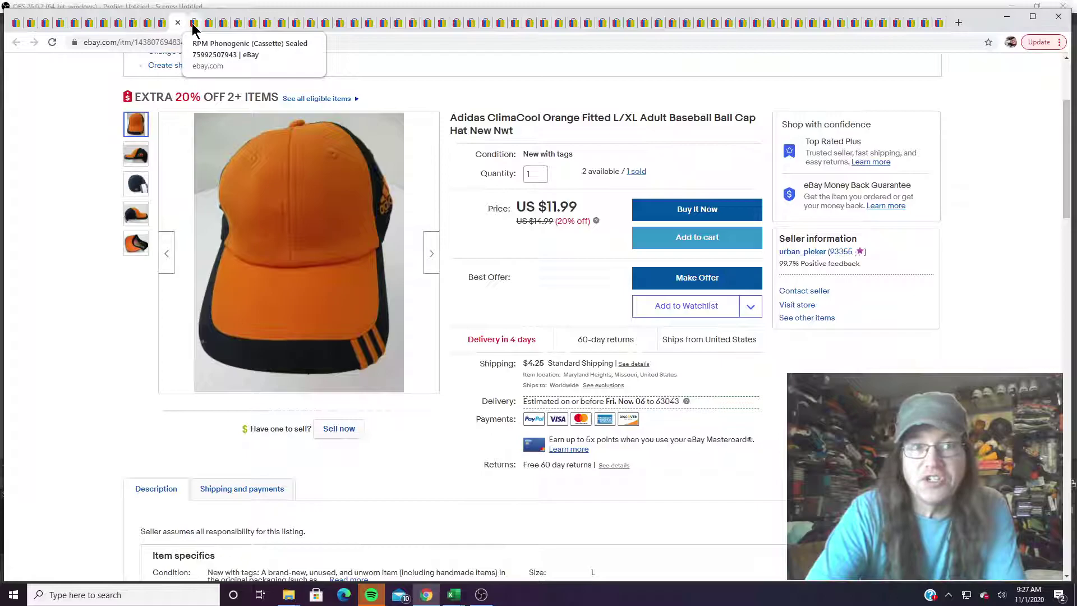
pyautogui.click(193, 28)
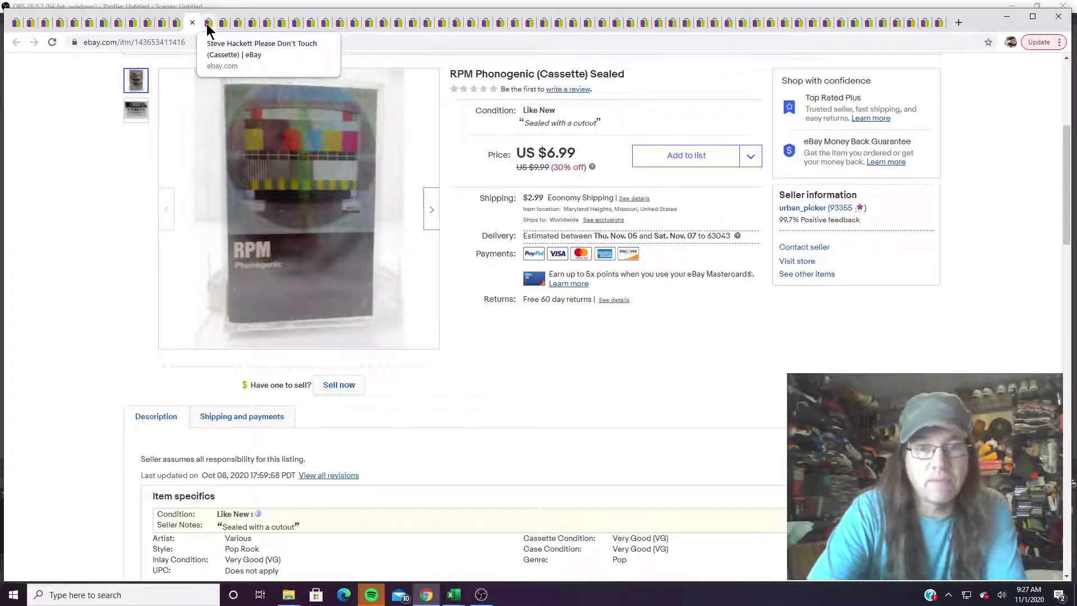
# - View the Steve Hackett, Le Roux, Michael Stanley Band, Kiss, Night Ranger and Whitesnake listings
pyautogui.click(207, 24)
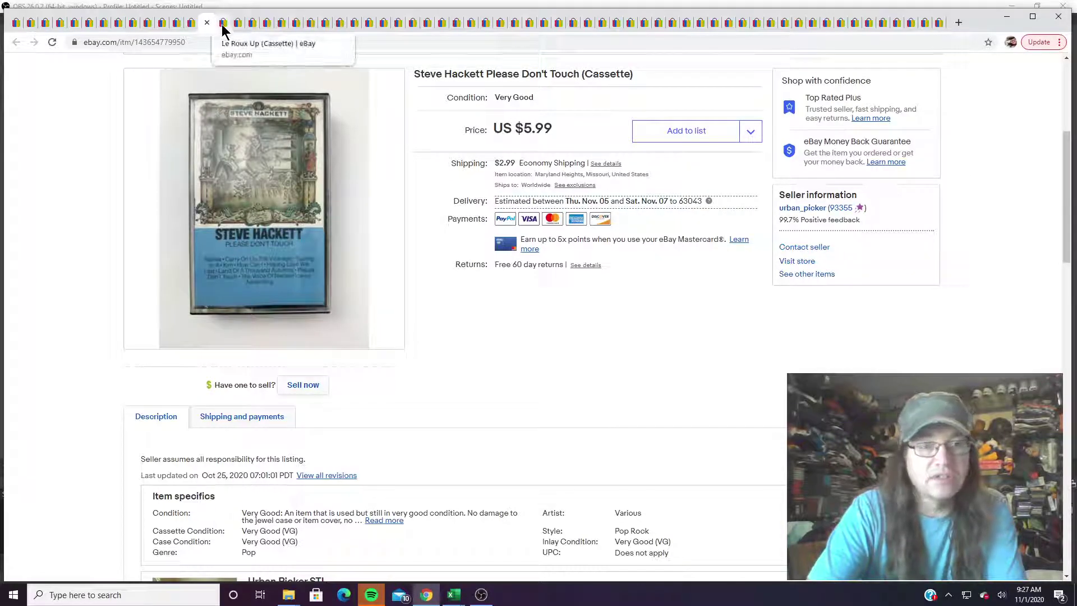
pyautogui.click(222, 24)
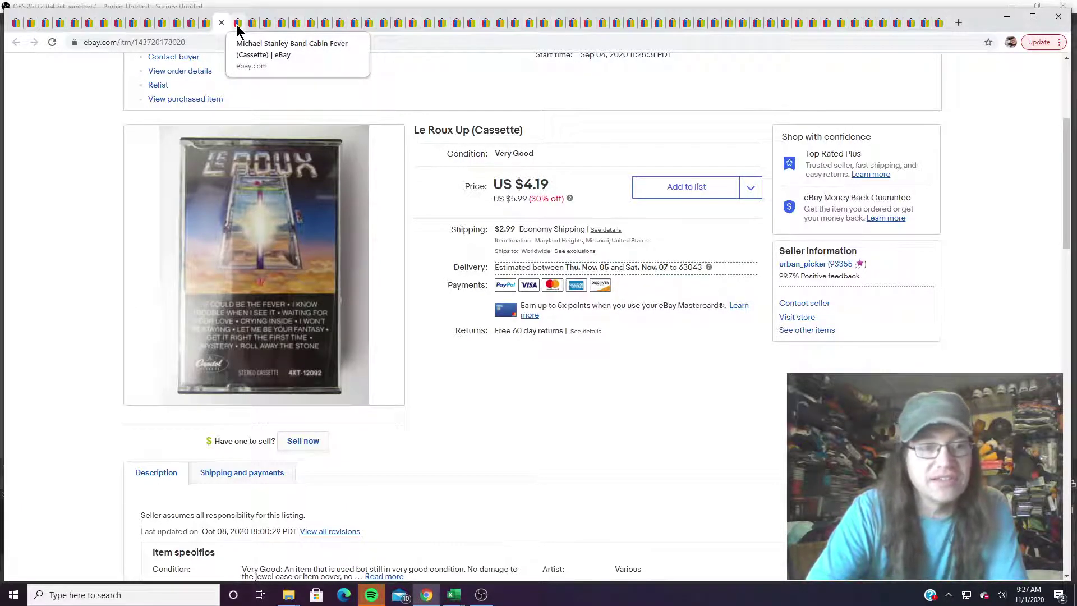
pyautogui.click(236, 25)
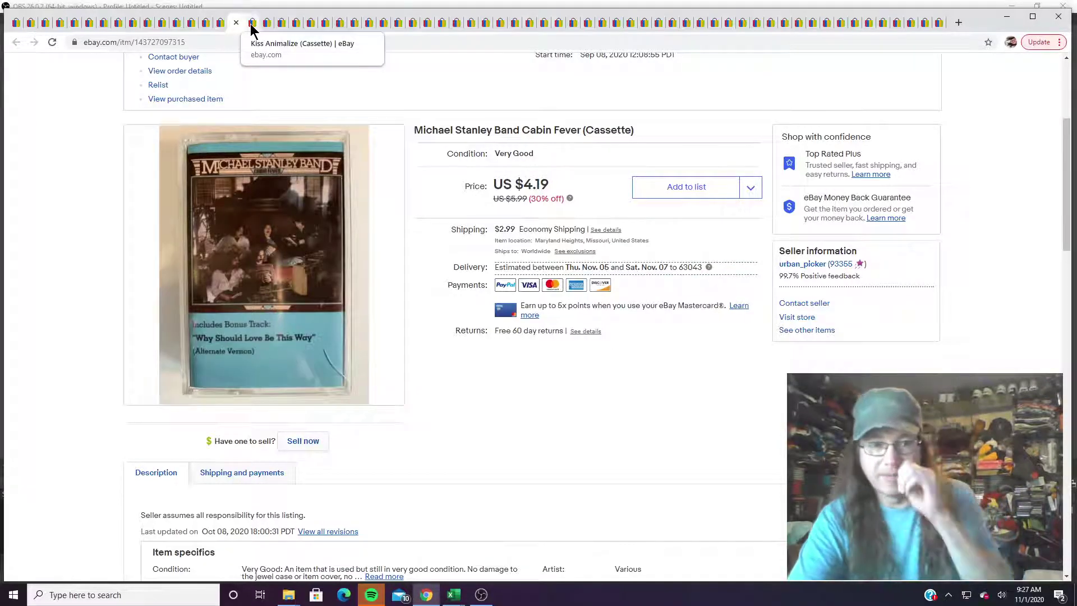
pyautogui.click(250, 27)
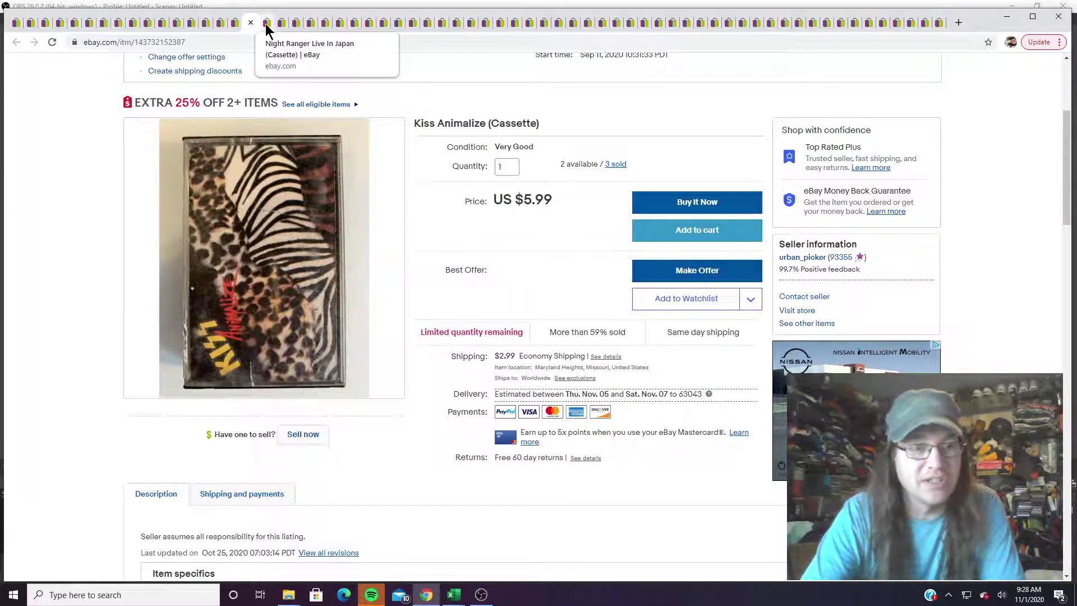
pyautogui.click(266, 27)
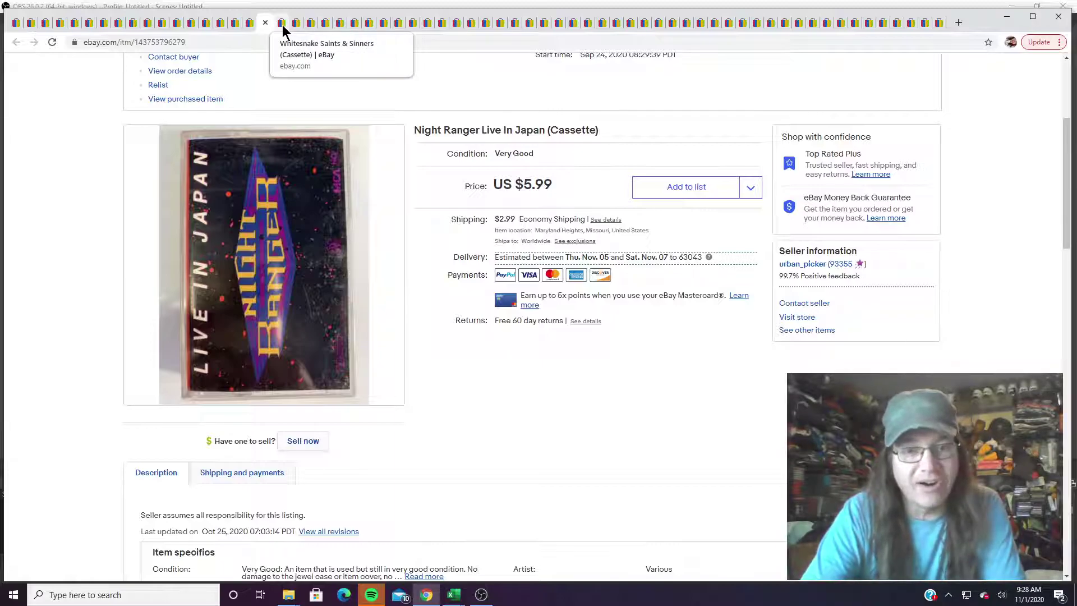
pyautogui.click(282, 26)
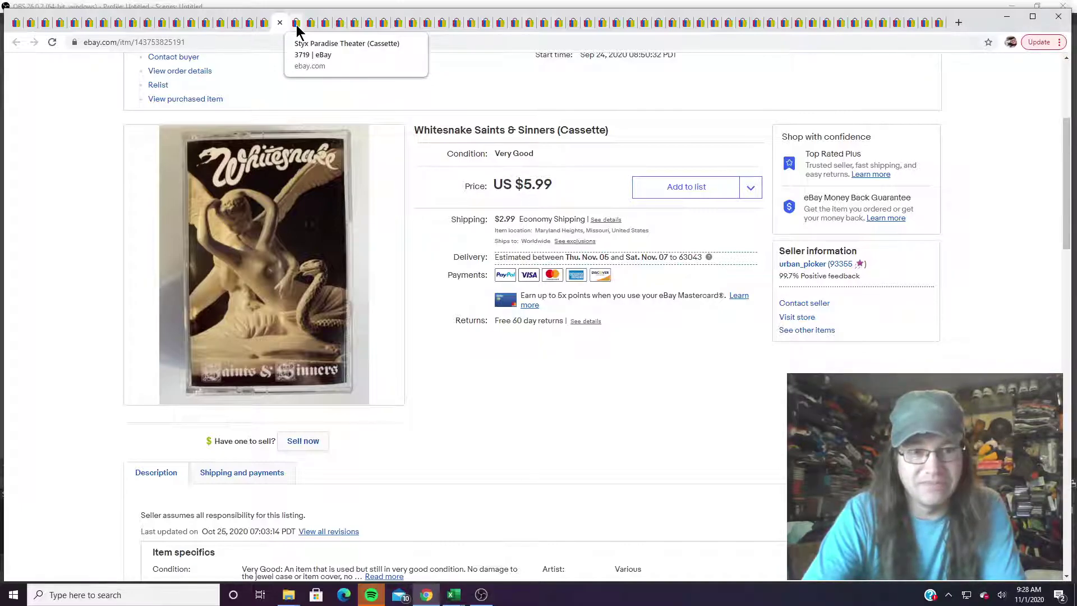
# - View the Styx, Kansas, Jodi Bongiovi and Rage listings, ending on Loverboy Keep It Up
pyautogui.click(296, 24)
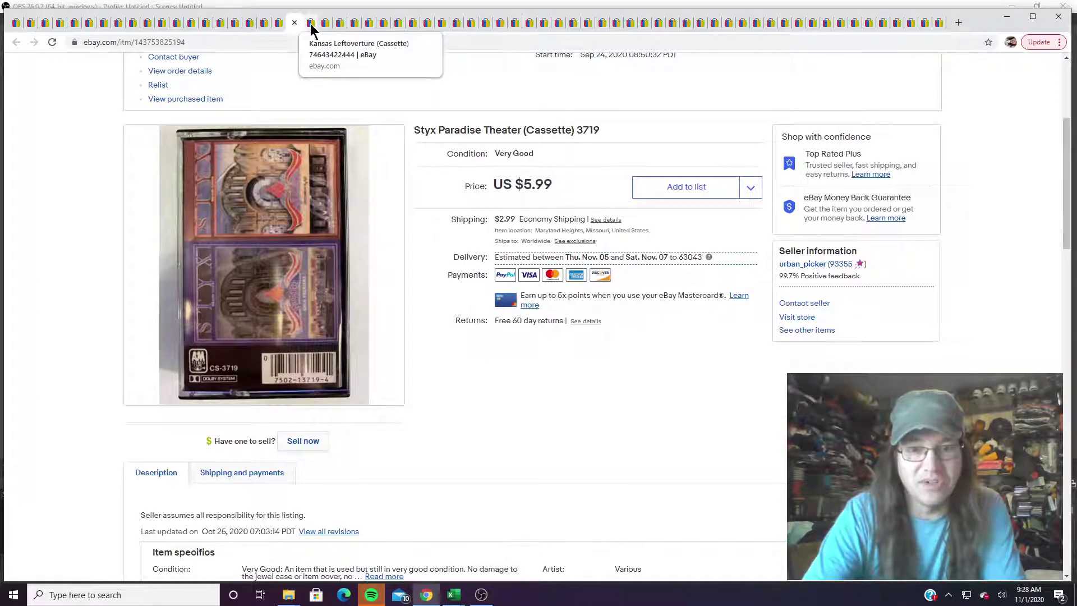
pyautogui.click(311, 23)
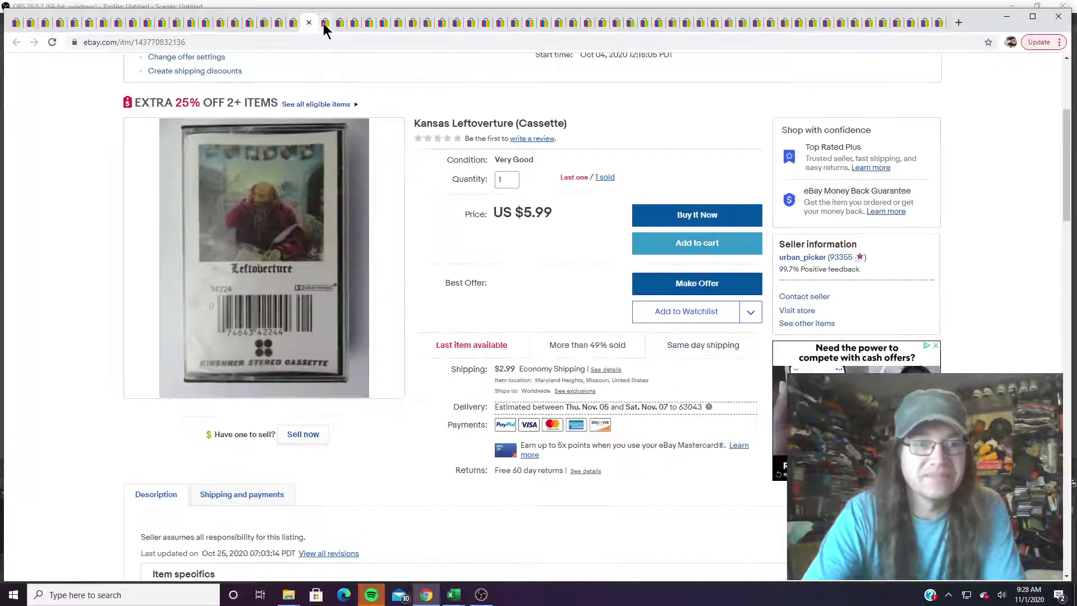
pyautogui.click(325, 24)
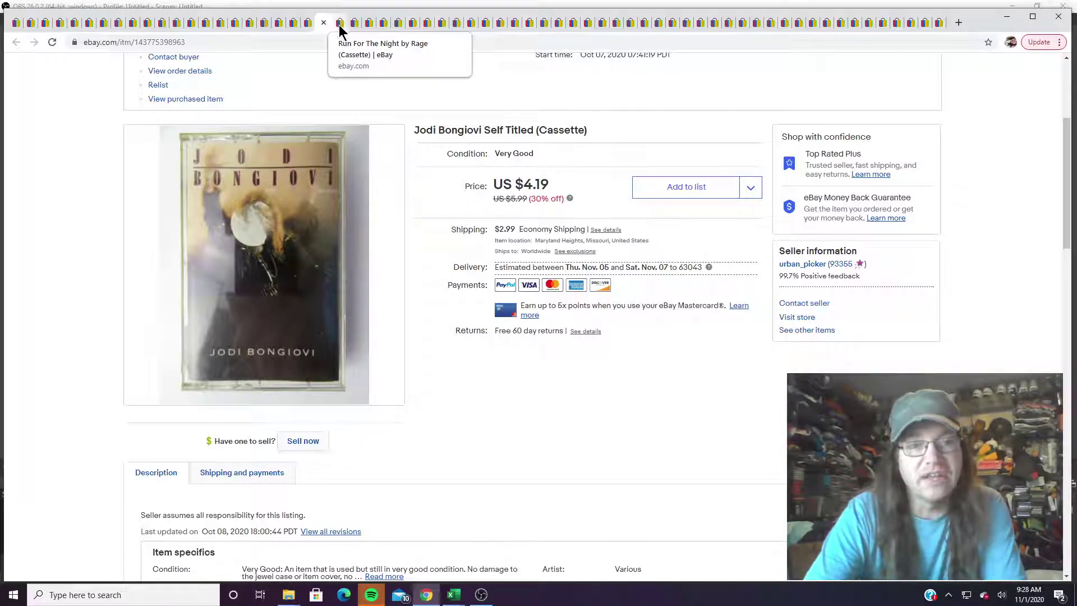
pyautogui.click(339, 24)
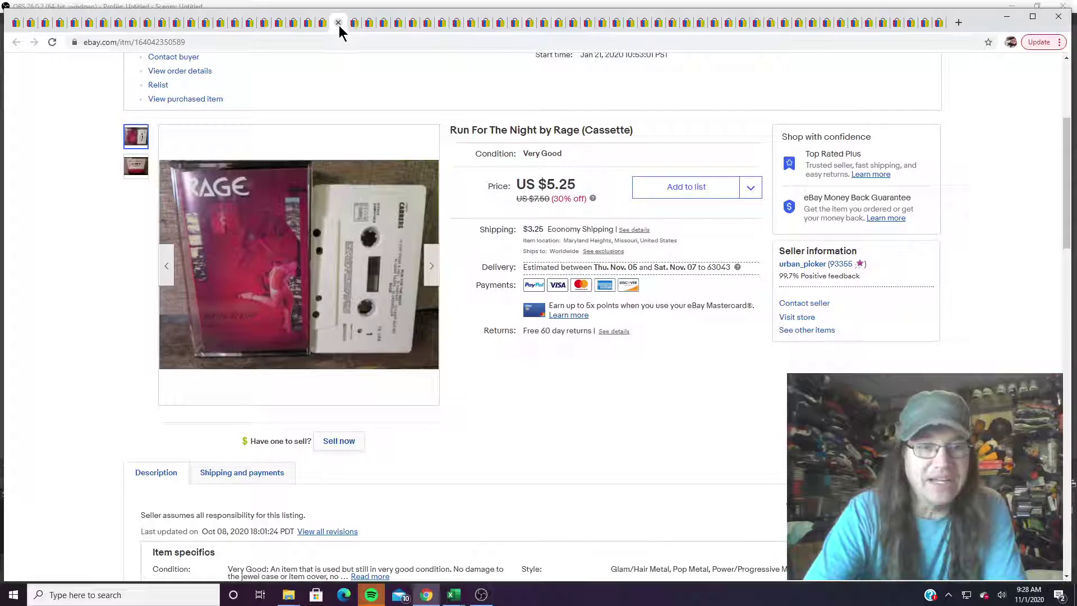
pyautogui.click(353, 28)
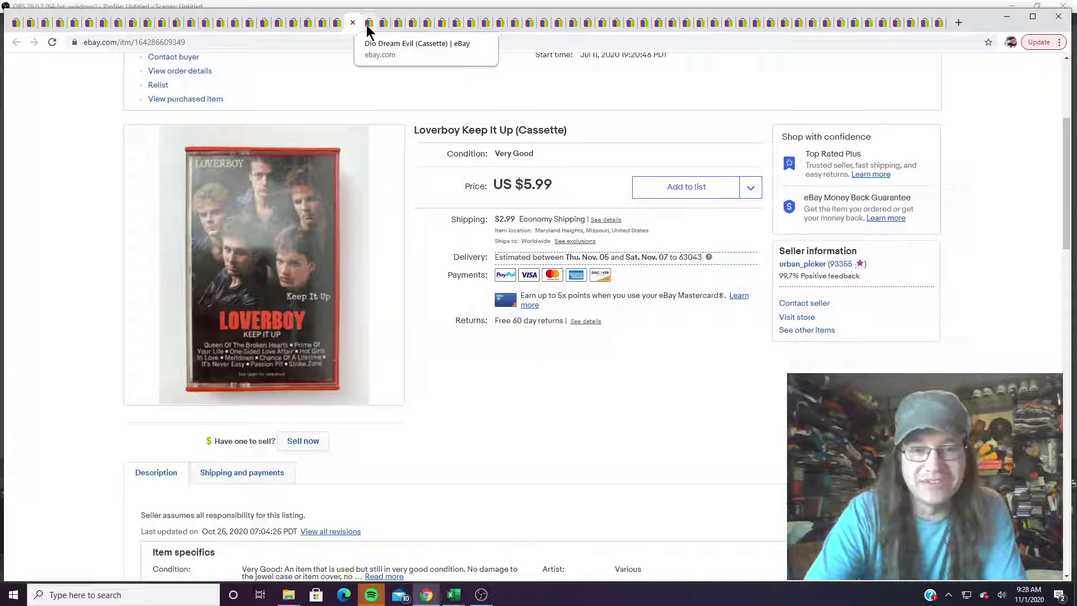
# - View the Dio, Michael Stanley Stagepass, B.J. Thomas, American Angel, Verve Pipe and TKO listings
pyautogui.click(366, 24)
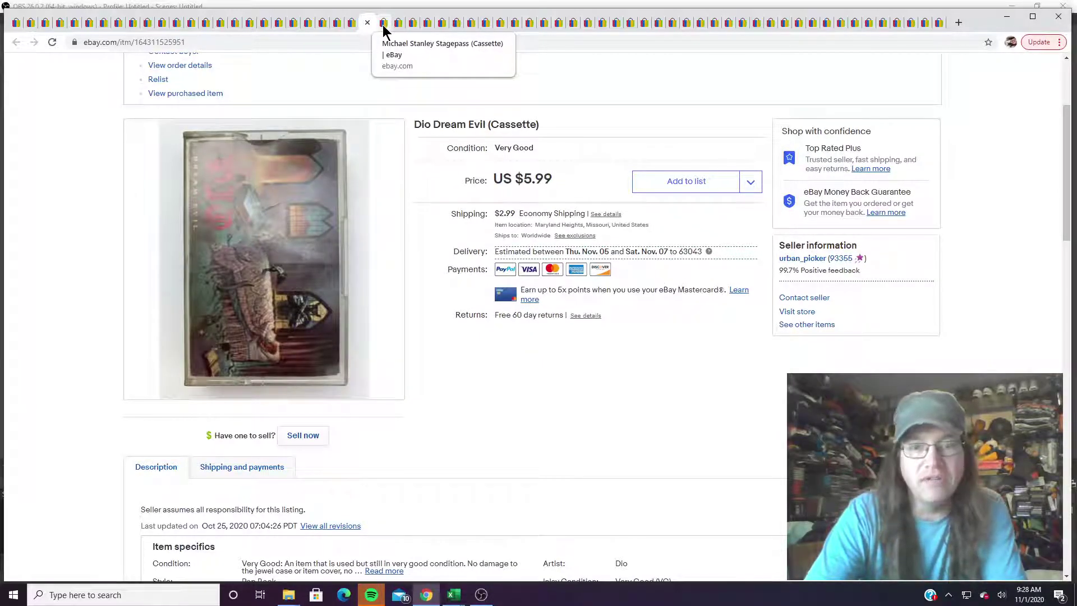
pyautogui.click(382, 25)
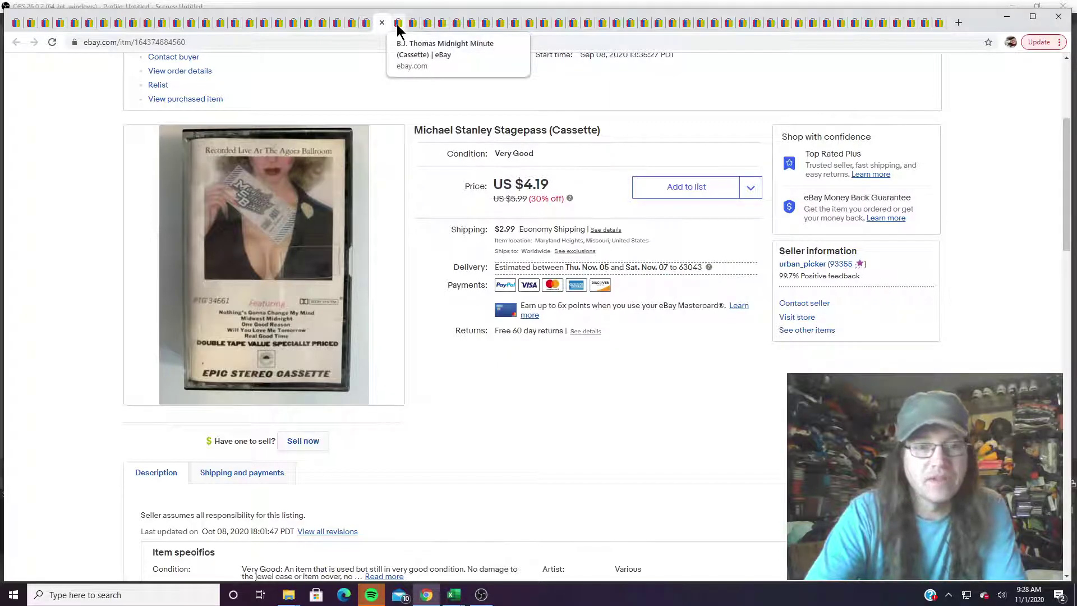
pyautogui.click(399, 24)
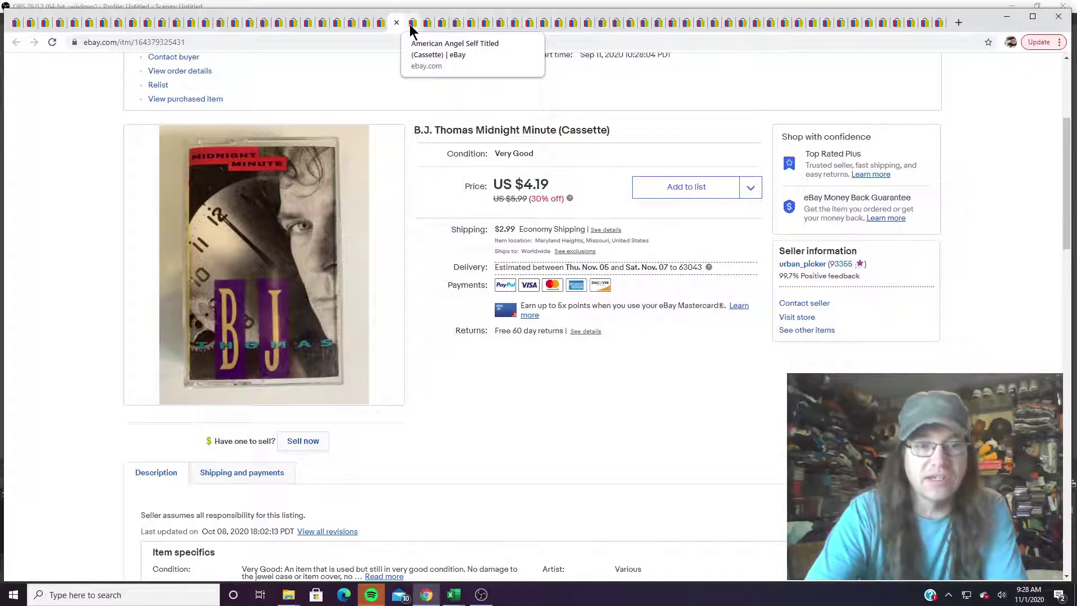
pyautogui.click(411, 25)
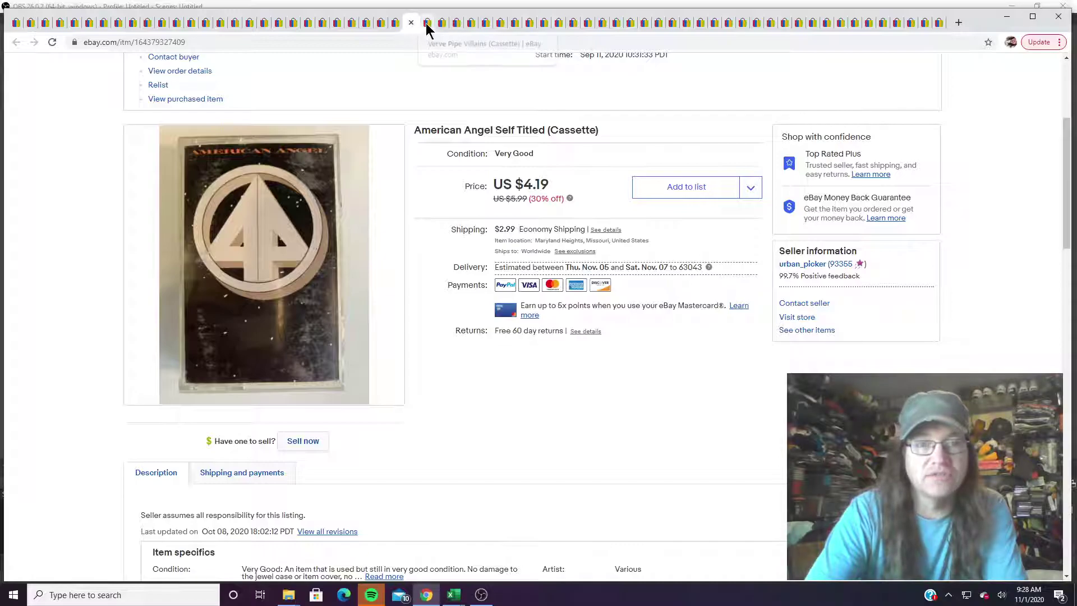
pyautogui.click(426, 26)
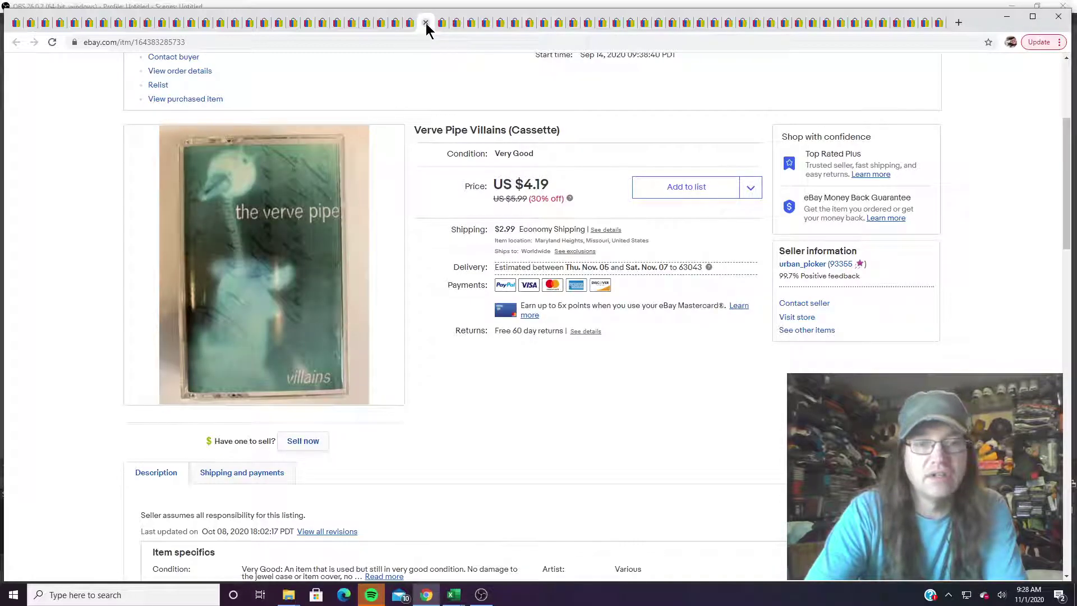
pyautogui.click(442, 25)
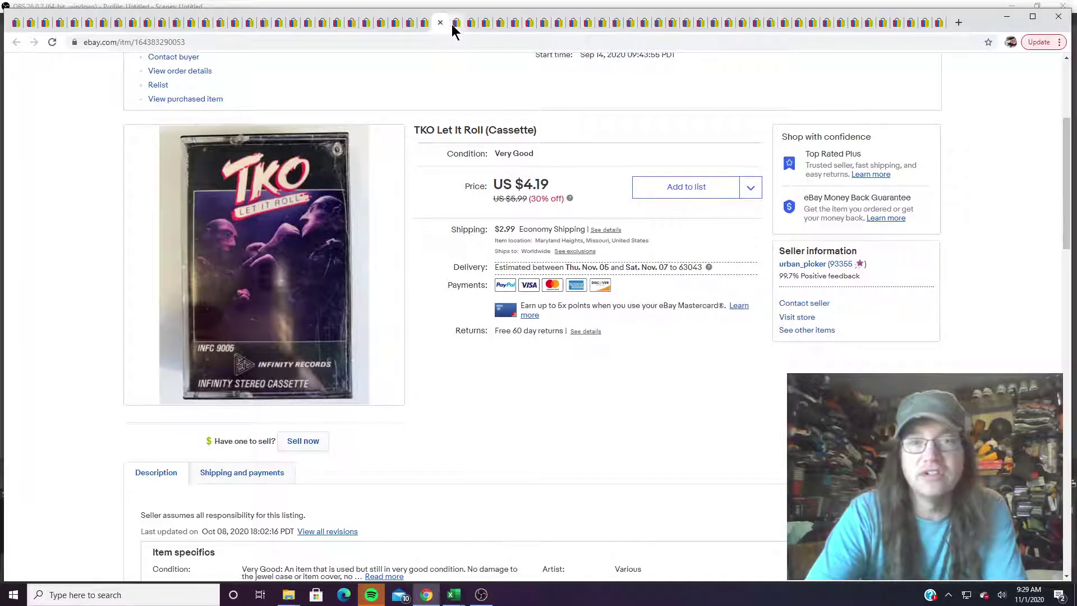
# - View the Lee Aaron, Tycoon, Mitch Malloy, Tangier, Journey and Chrissy Steele listings
pyautogui.click(456, 24)
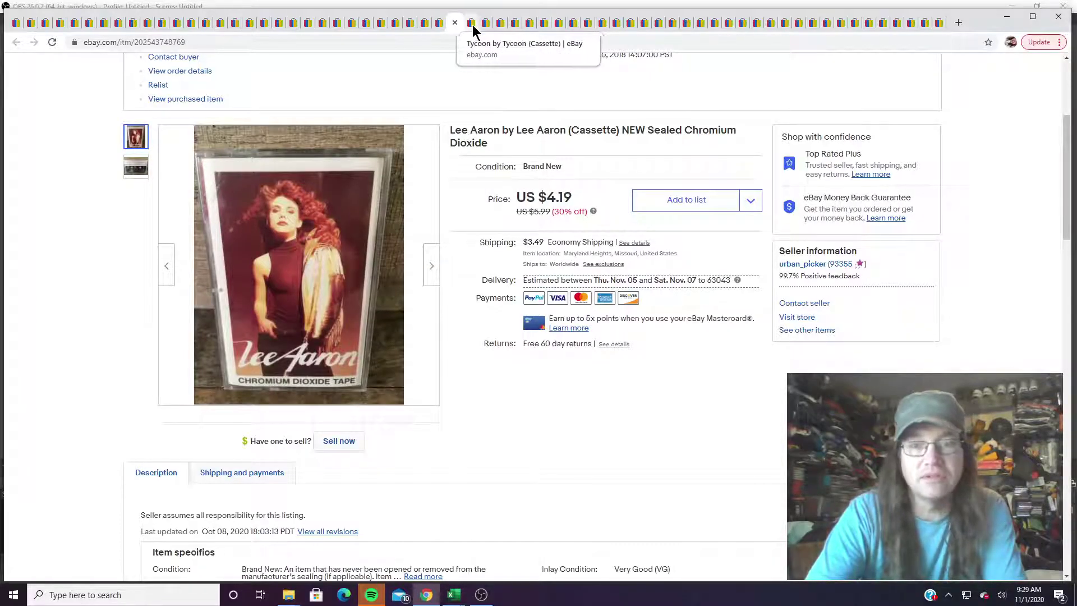
pyautogui.click(472, 24)
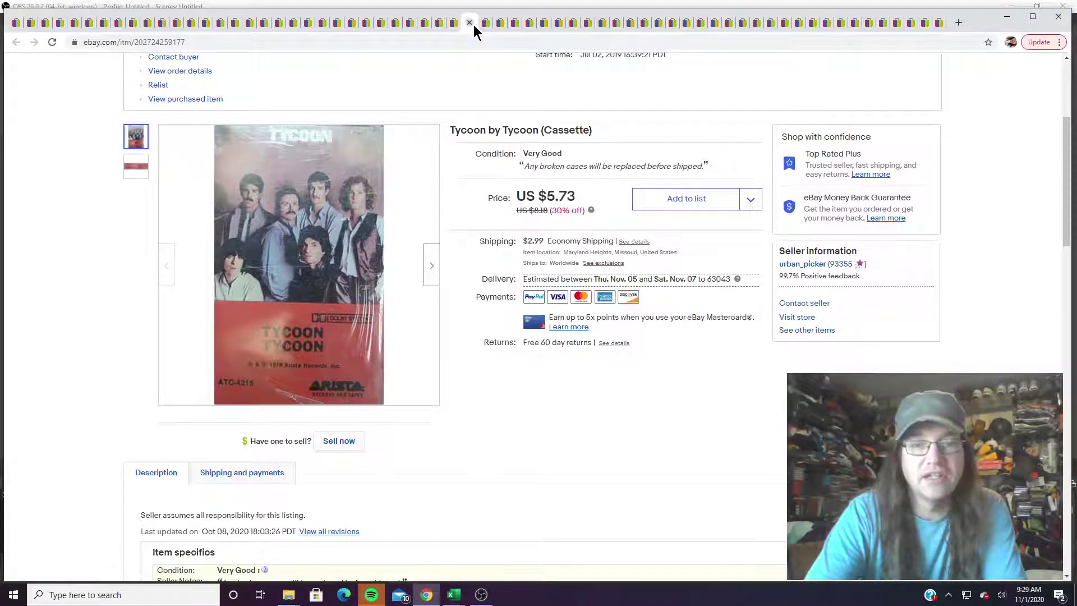
pyautogui.click(484, 24)
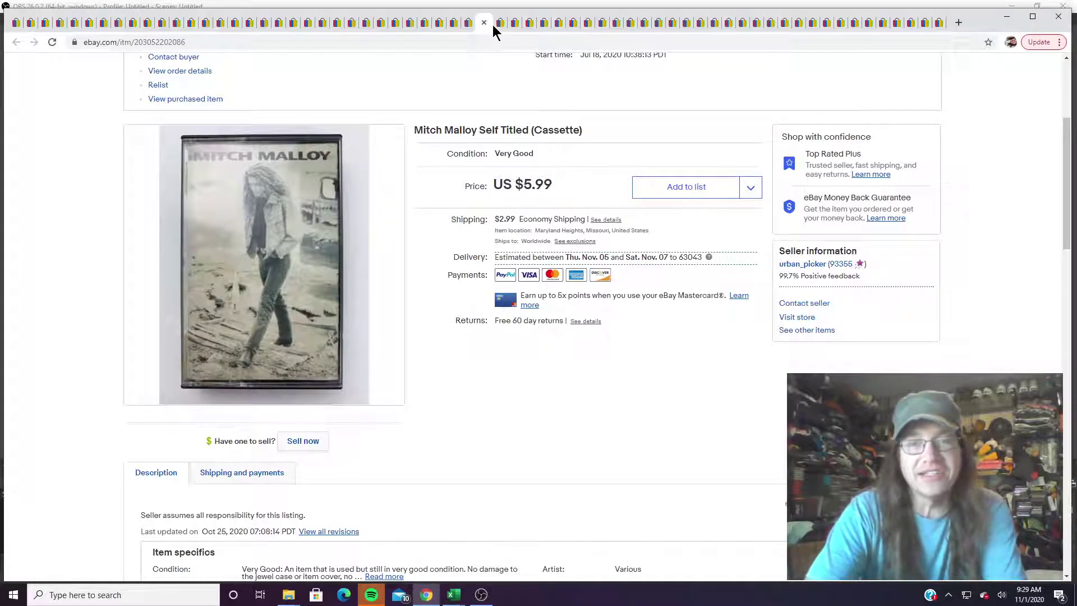
pyautogui.click(499, 23)
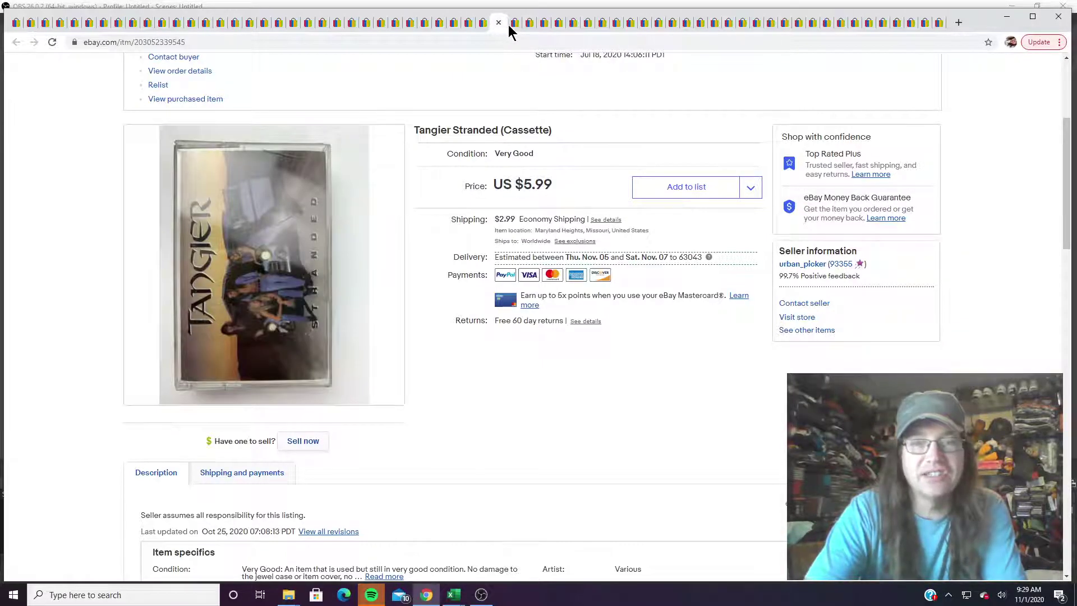
pyautogui.click(511, 25)
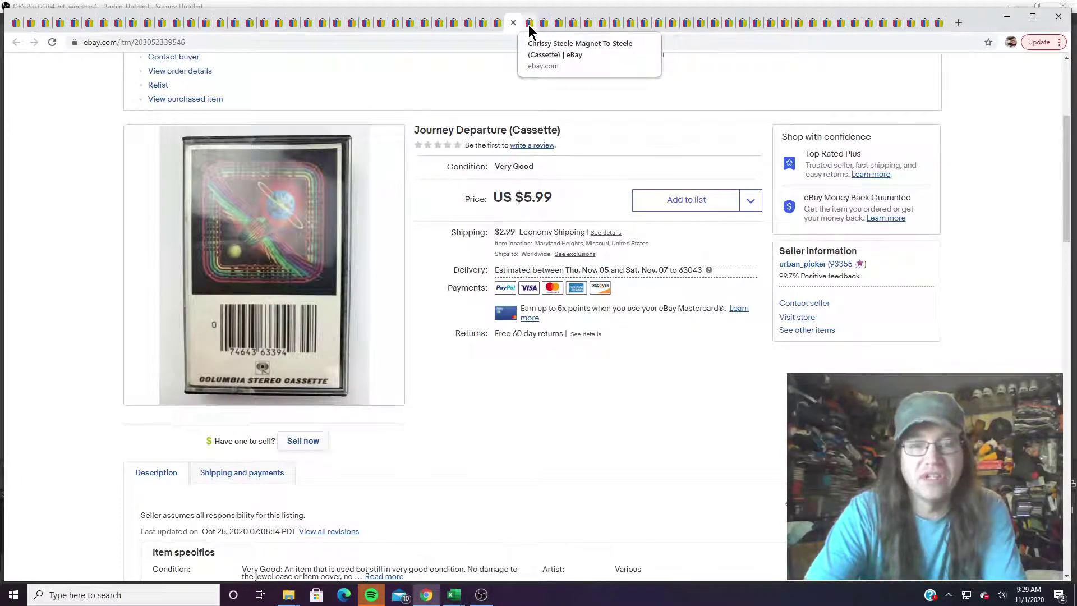
pyautogui.click(529, 25)
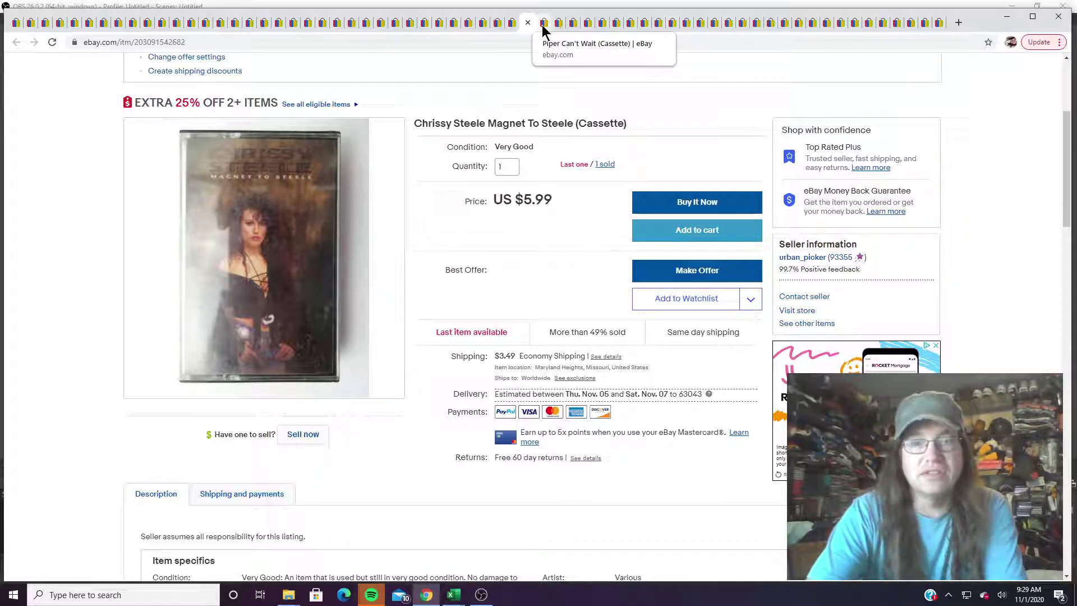
# - Compare the Piper and Chrissy Steele listings, then view Head East and the Red Hot Chili Peppers T-shirt
pyautogui.click(542, 31)
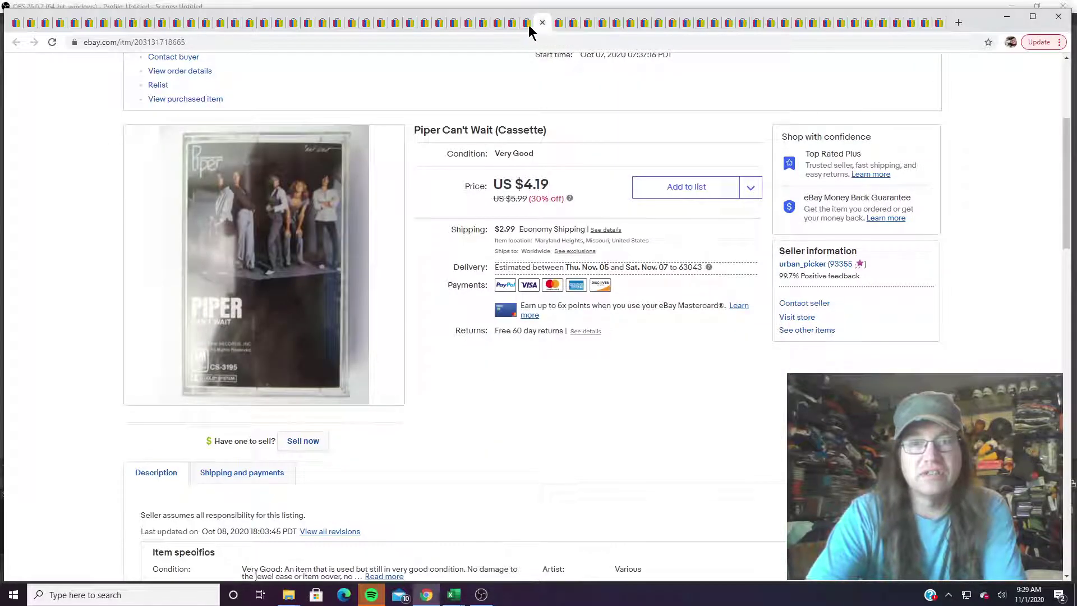
pyautogui.click(531, 29)
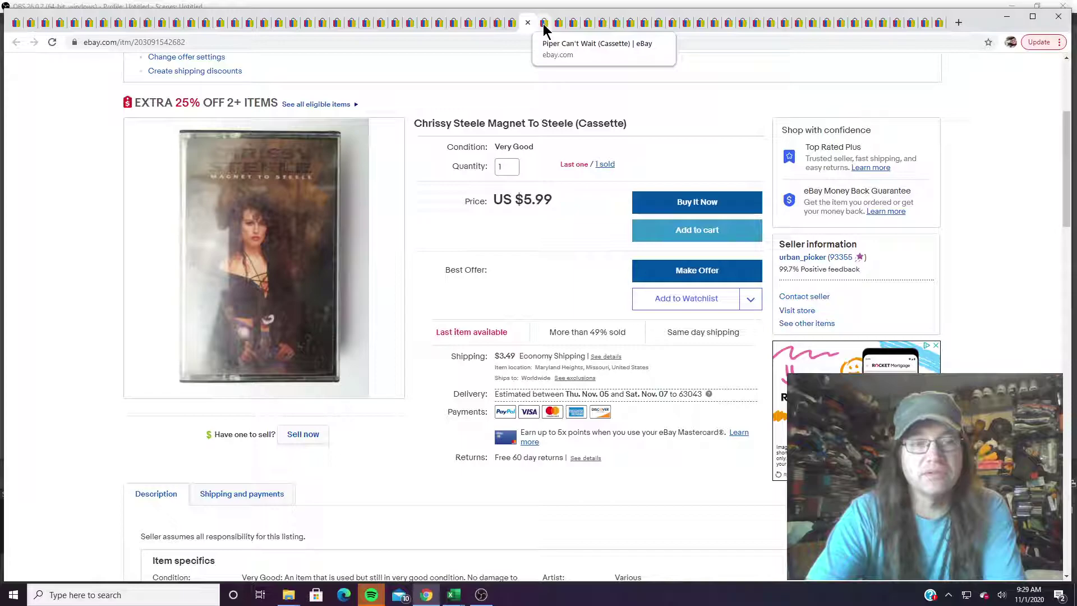
pyautogui.click(543, 32)
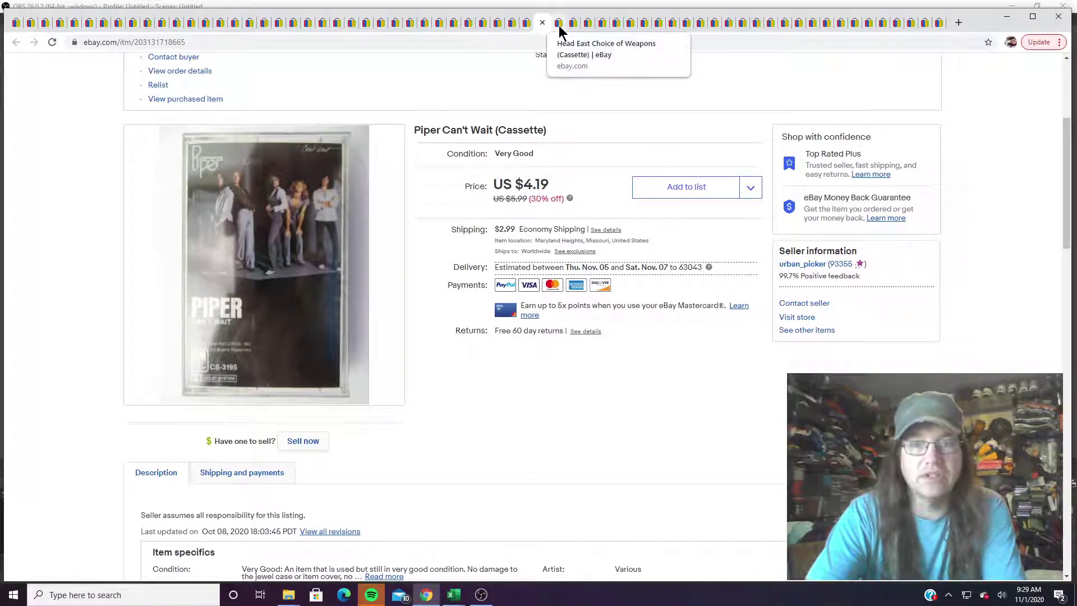
pyautogui.click(560, 28)
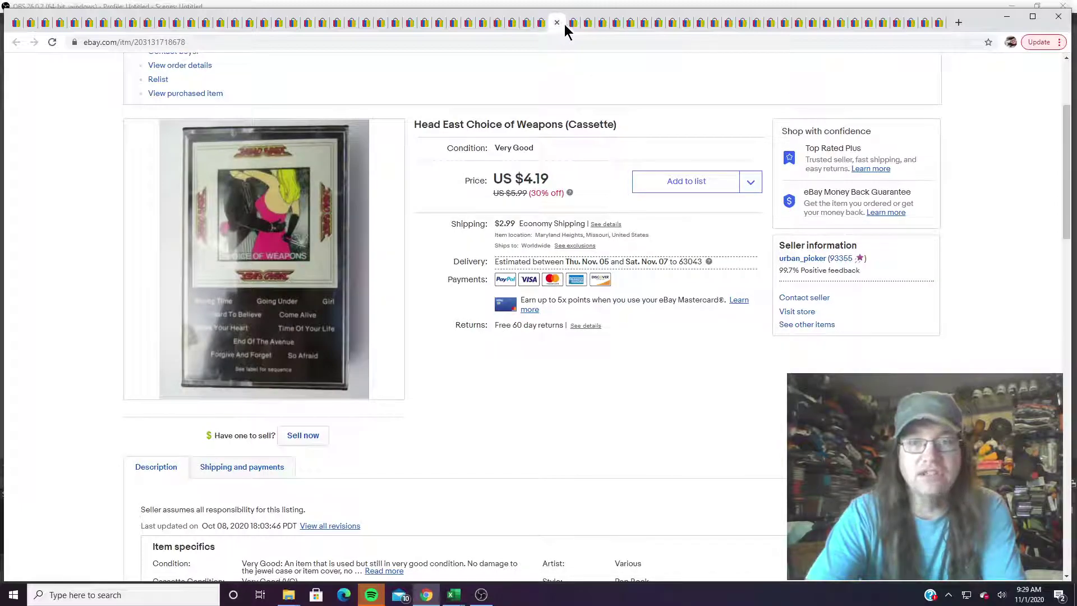
pyautogui.click(570, 26)
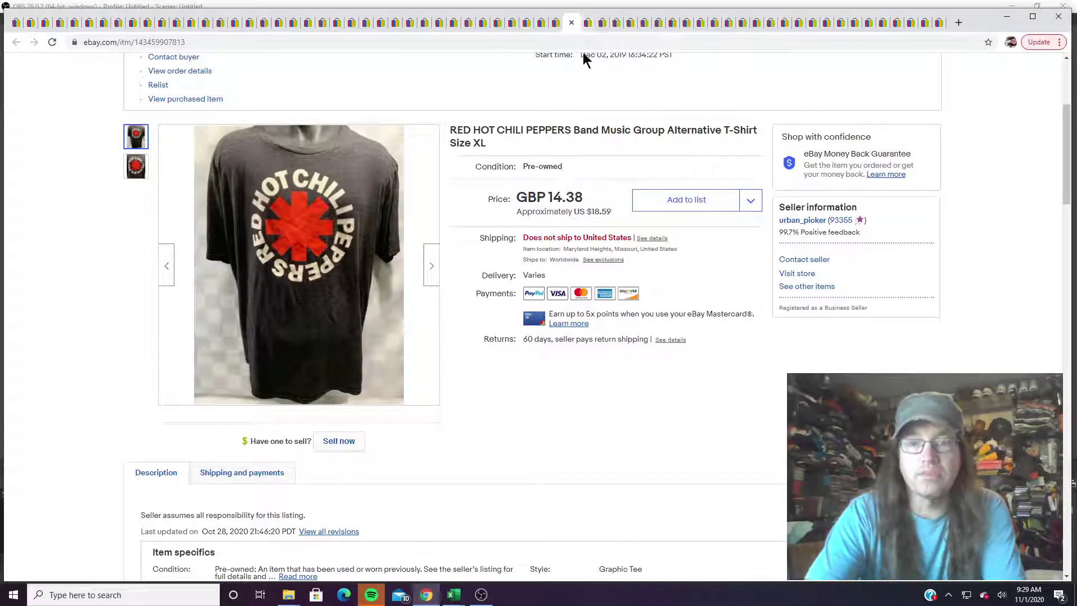
# - View the Pov CD, Sanita clogs, Titan A.E. figure and Adagios listings, reaching the Miller Lite cap
pyautogui.click(589, 24)
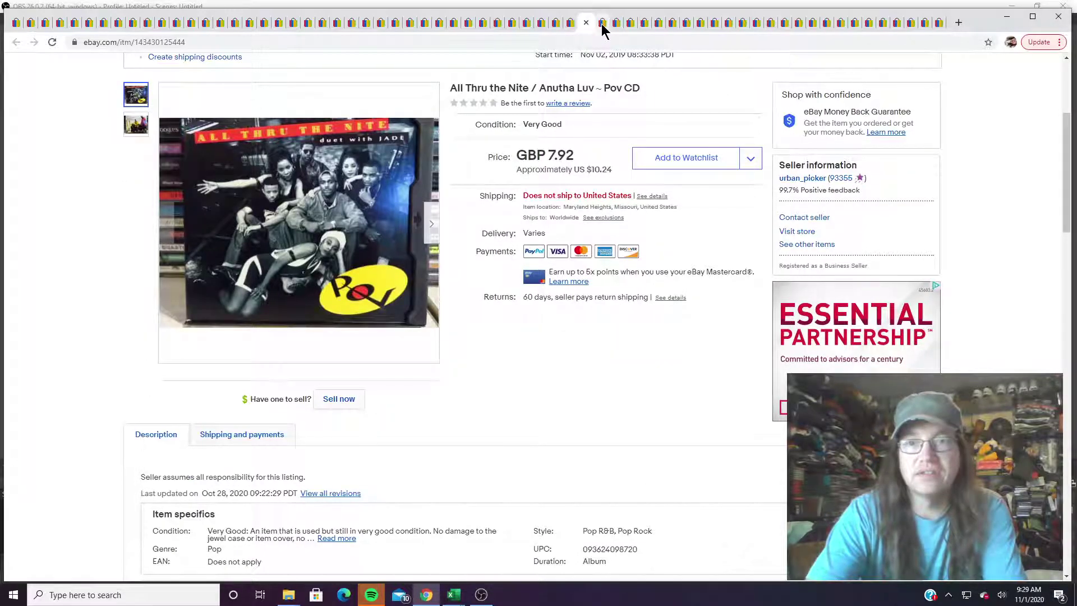
pyautogui.click(601, 24)
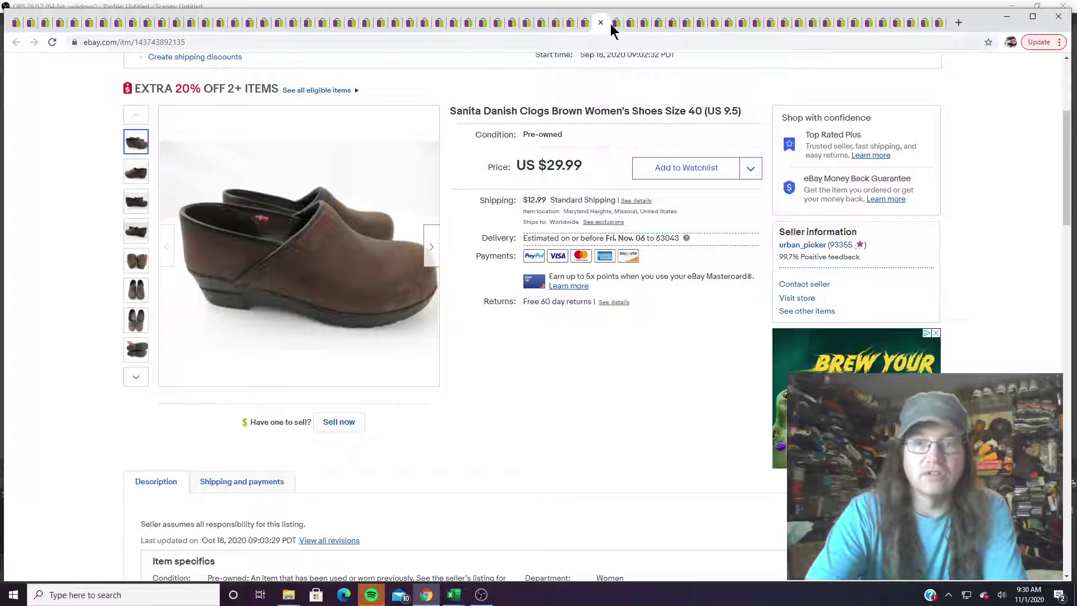
pyautogui.click(615, 24)
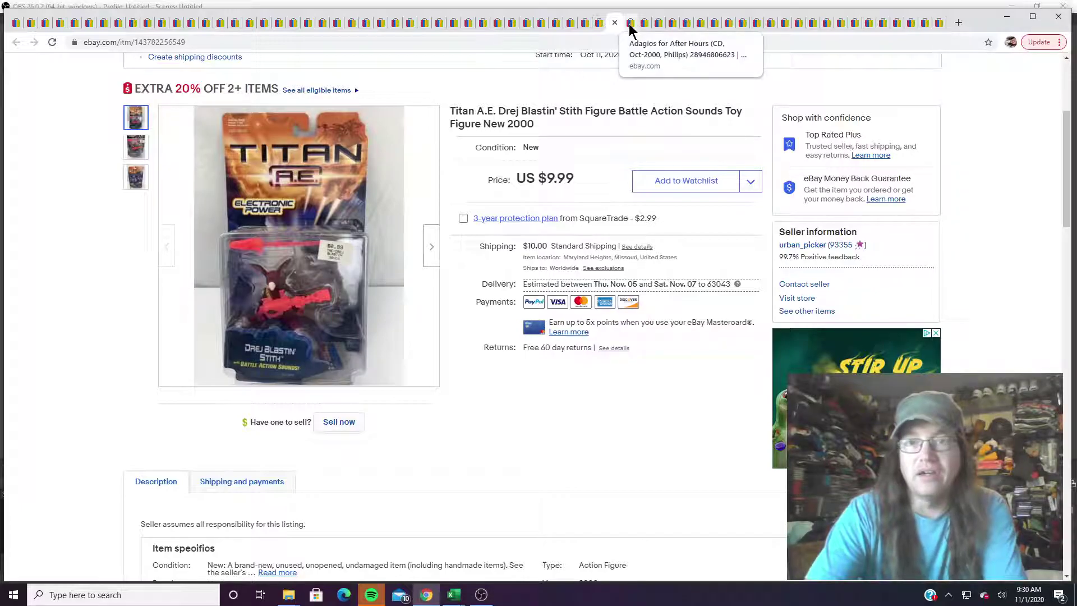
pyautogui.click(630, 25)
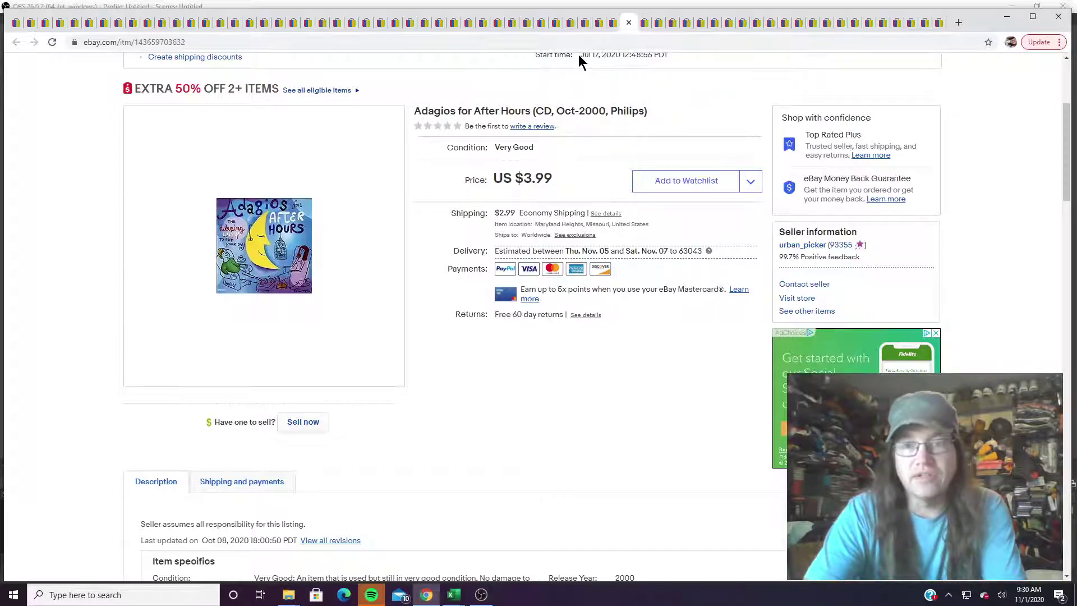
pyautogui.click(644, 23)
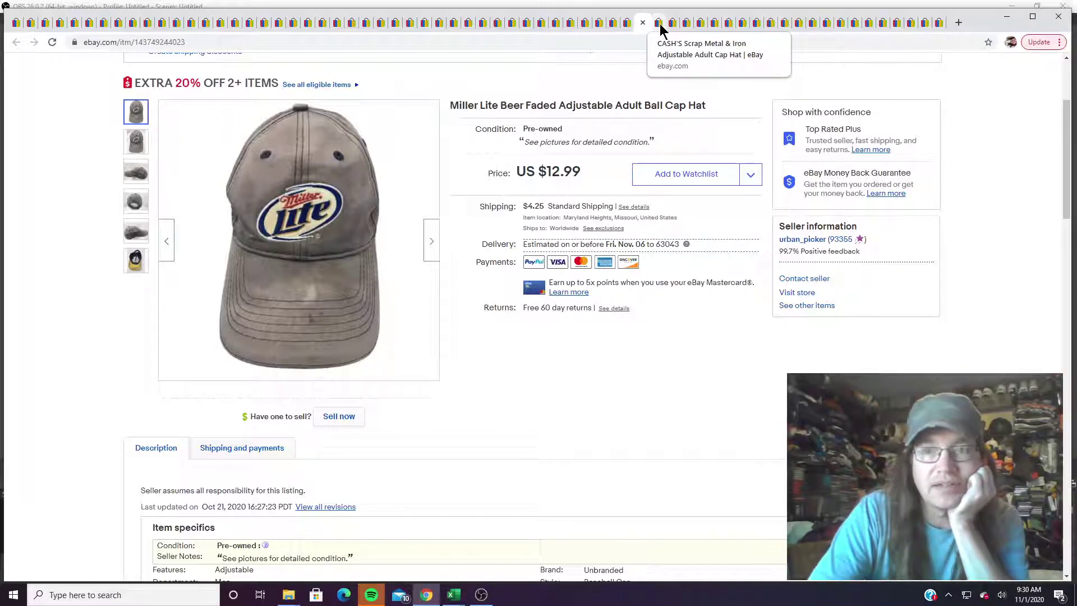
# - View the CASH'S and Mizzou caps, then close the Mizzou, Ian Matthews LP and Elton John tabs
pyautogui.click(659, 25)
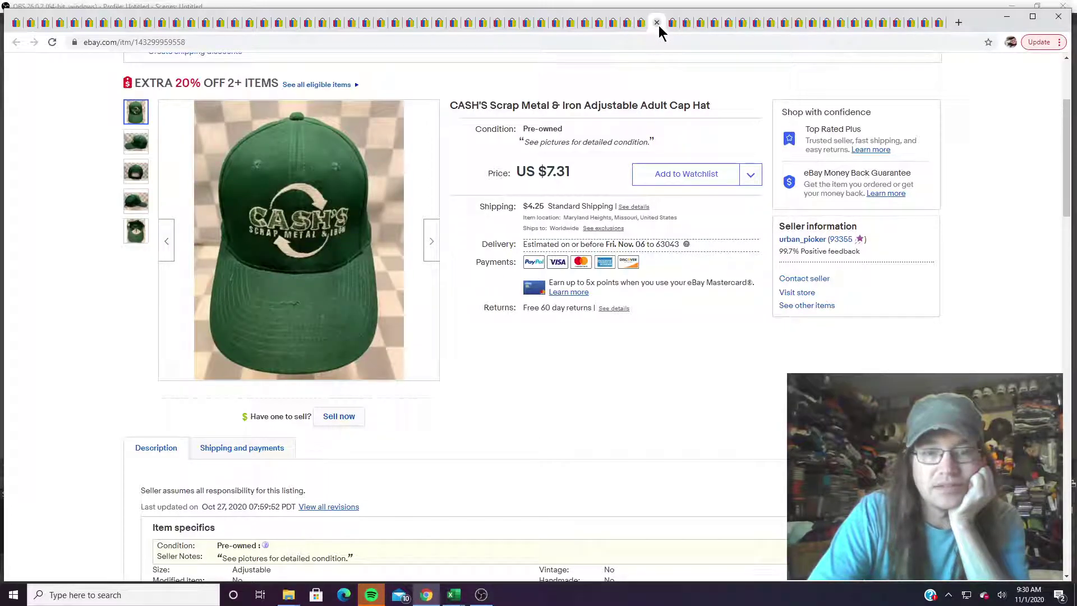
pyautogui.click(670, 25)
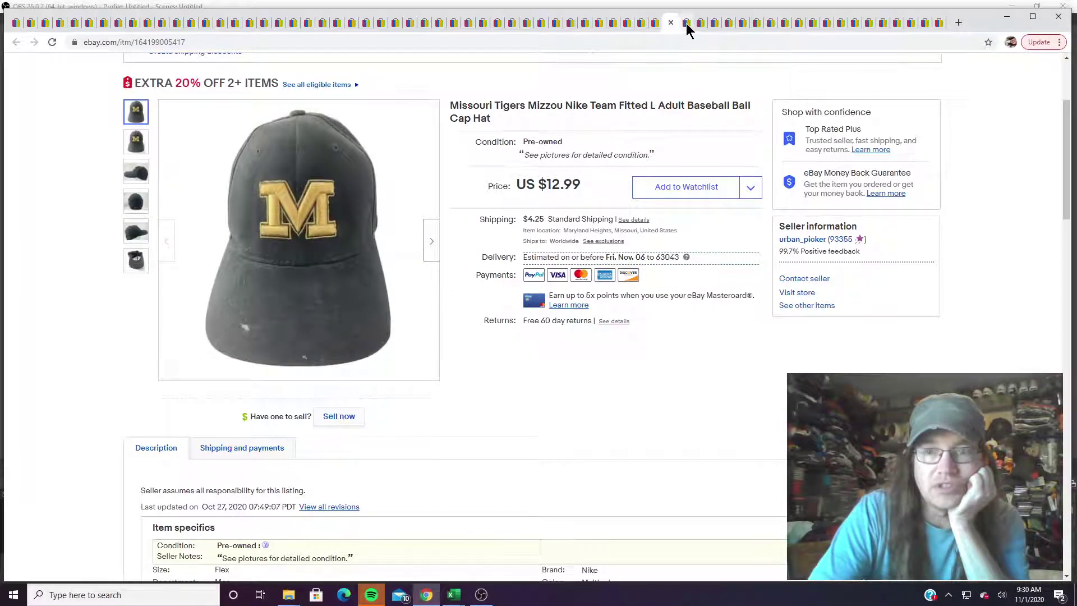
pyautogui.click(687, 25)
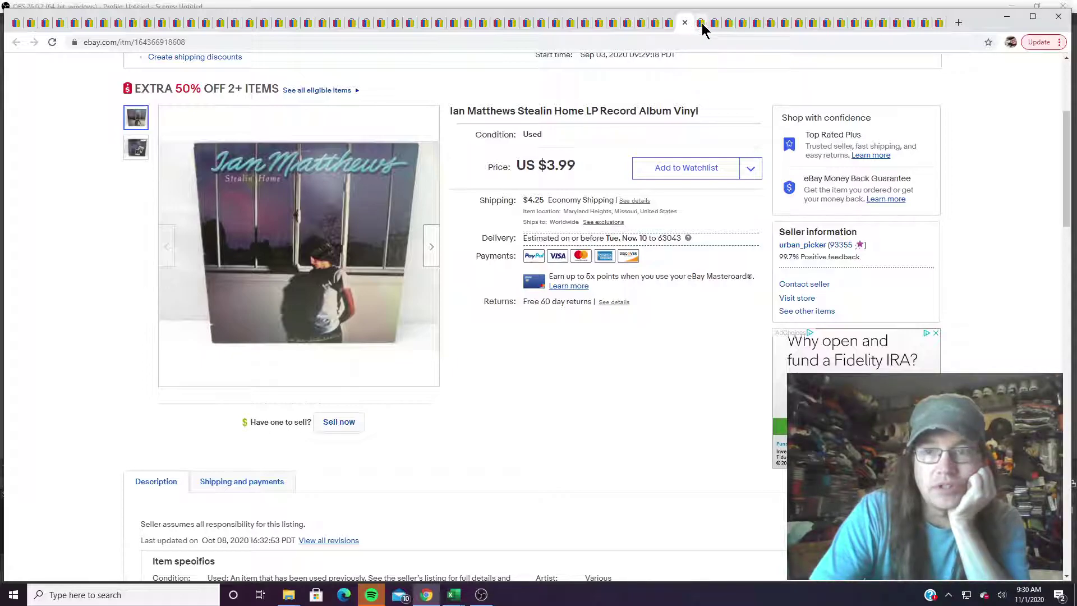
pyautogui.click(702, 29)
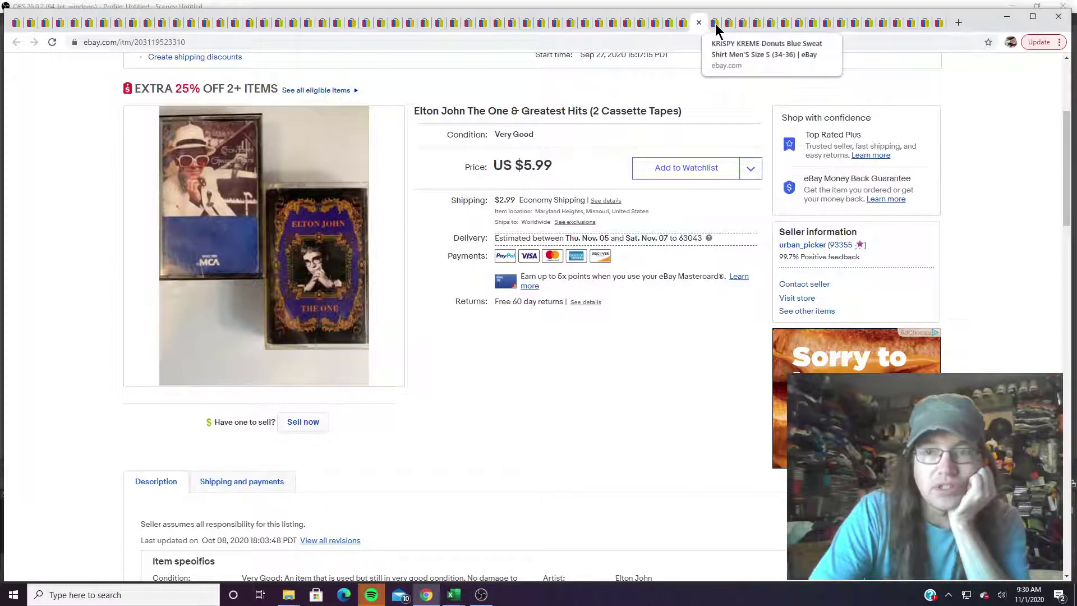
pyautogui.click(715, 23)
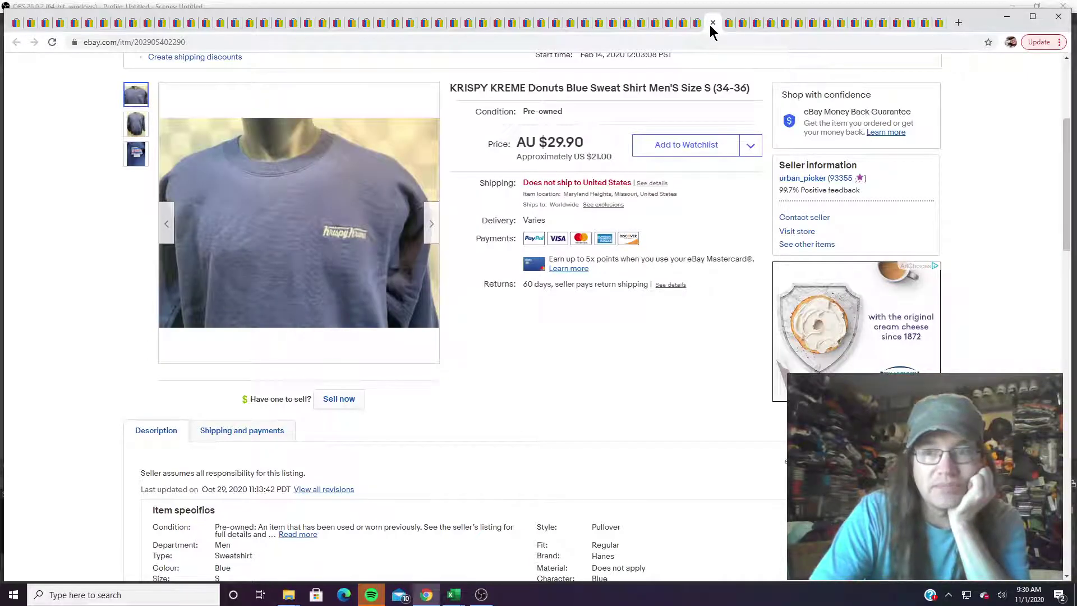
# - Close the Krispy Kreme sweatshirt tab and the next one, bringing up Van Halen 5150
pyautogui.click(711, 23)
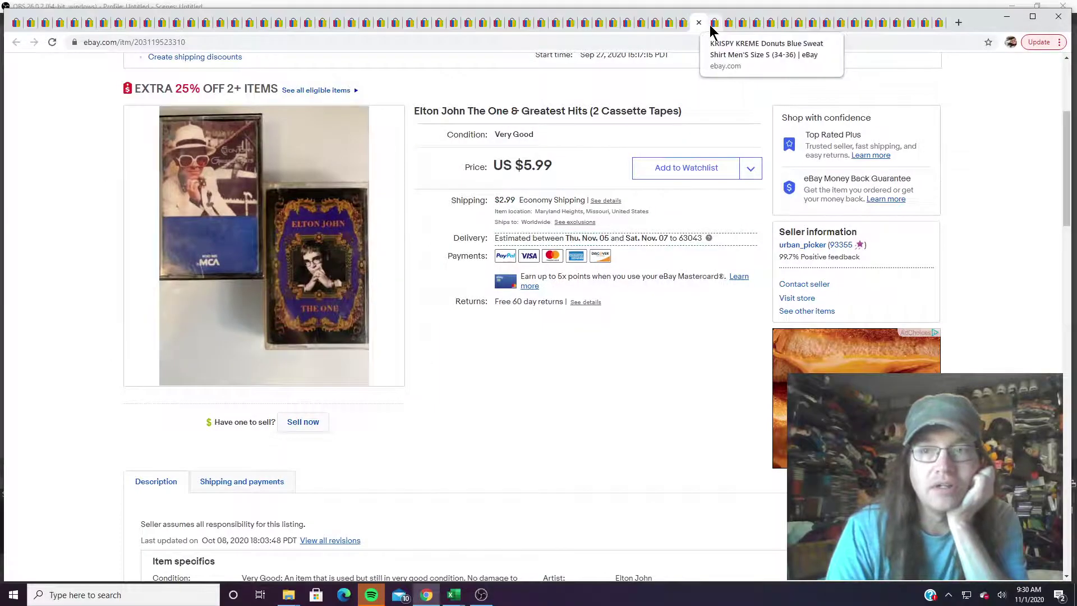
pyautogui.click(716, 24)
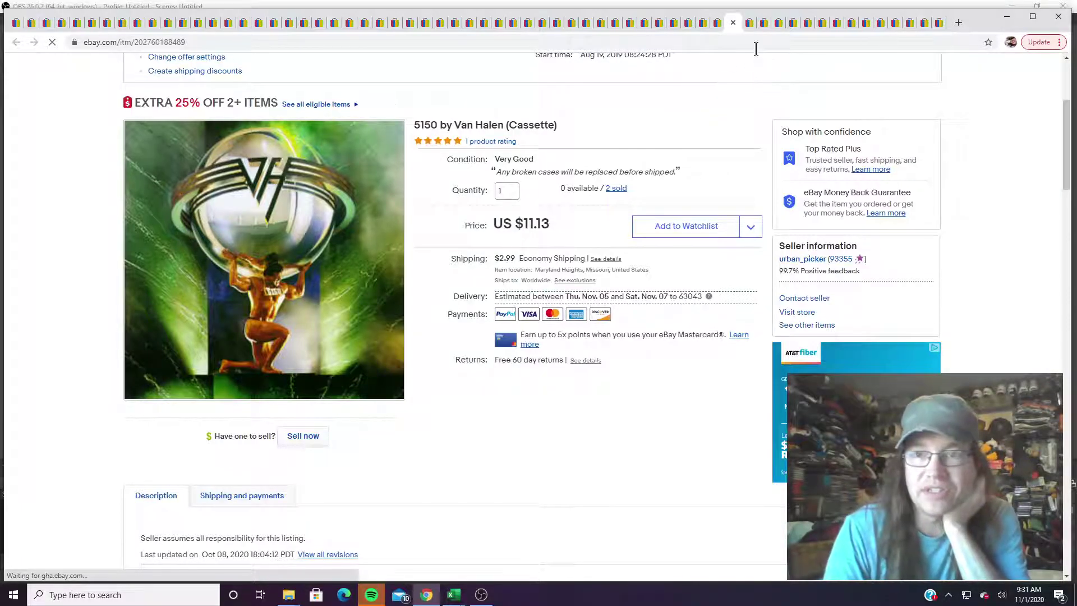
# - Close the Van Halen, Elton John, GM fanny pack, Mothman DVD, Gravel & Wine and Kix tabs
pyautogui.click(717, 26)
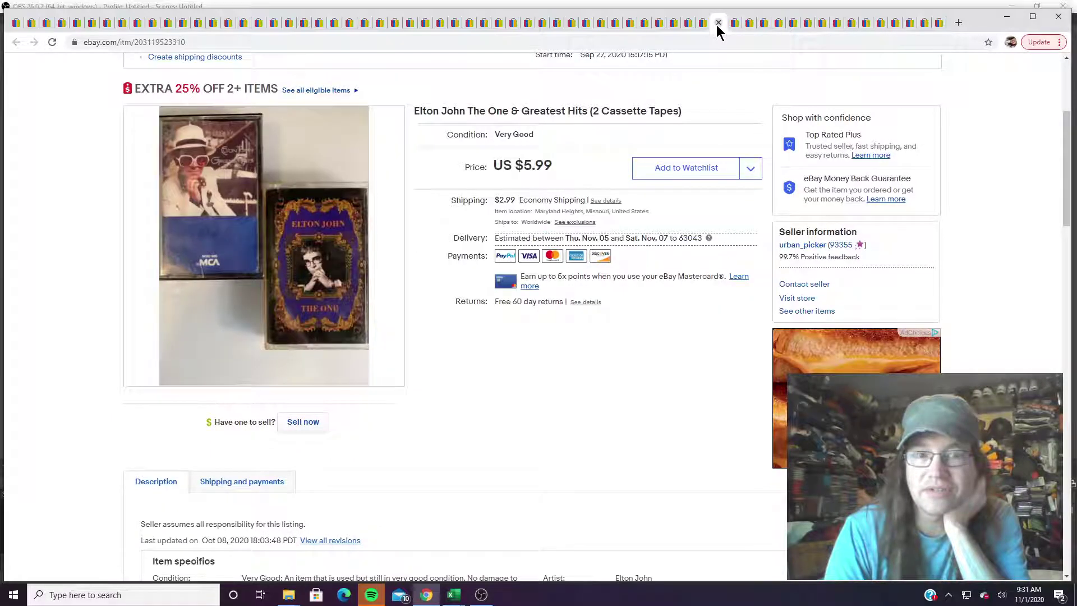
pyautogui.click(749, 24)
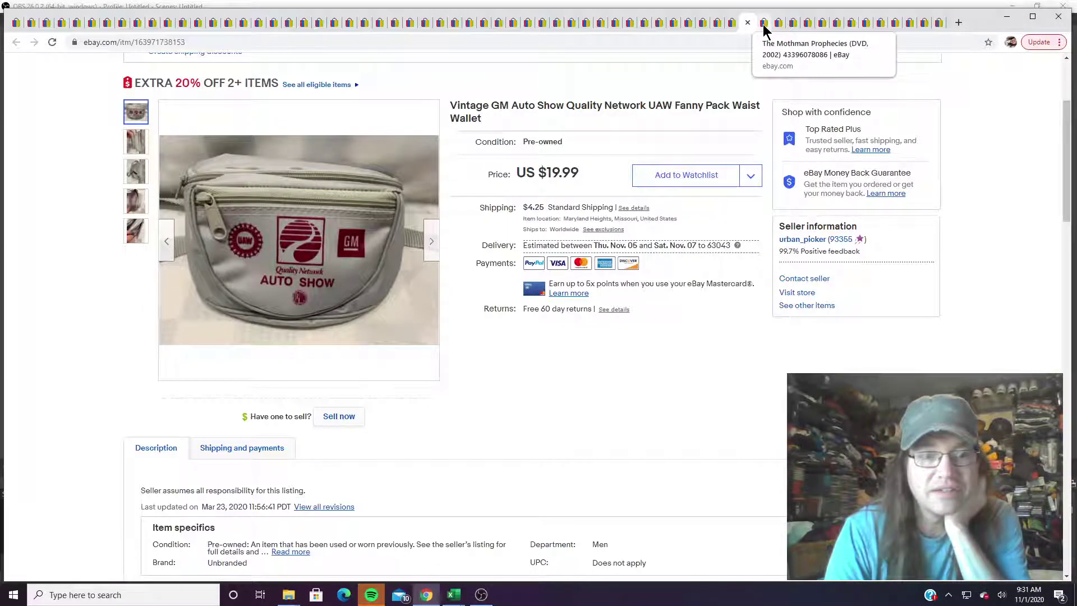
pyautogui.click(763, 24)
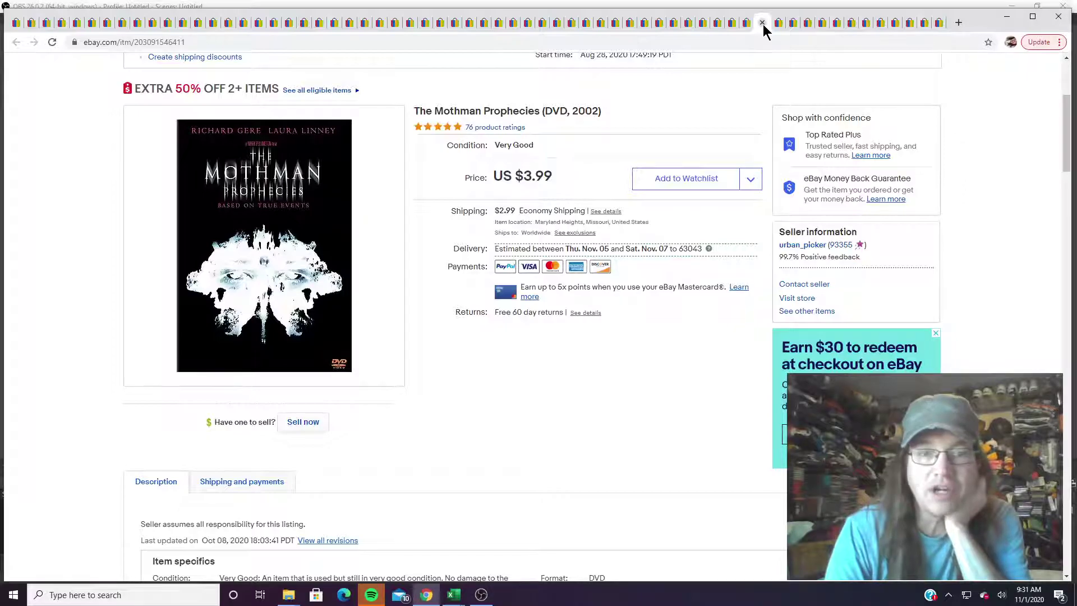
pyautogui.click(780, 24)
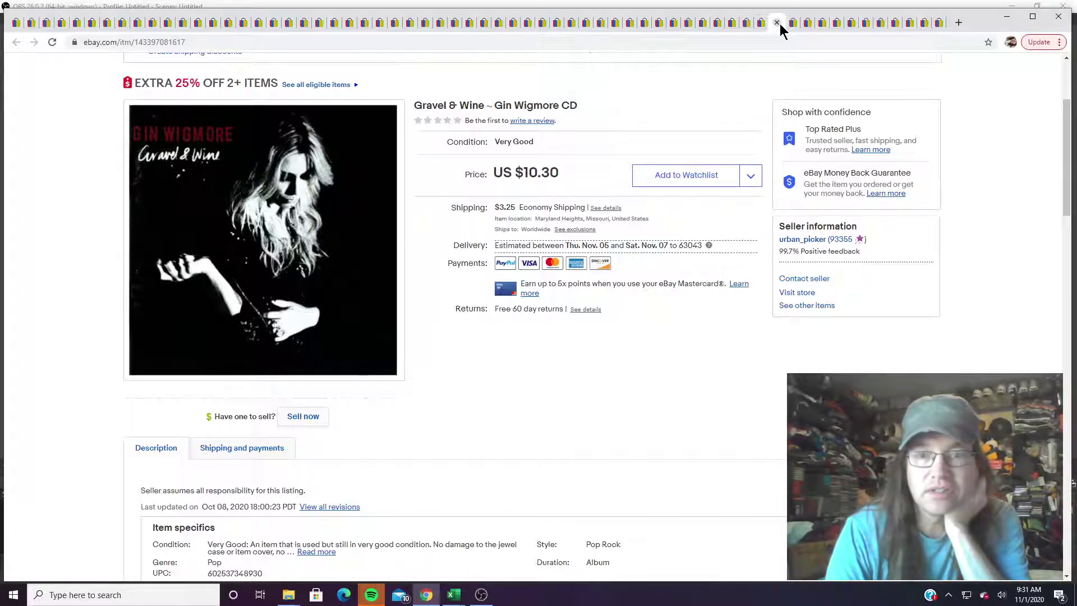
pyautogui.click(788, 24)
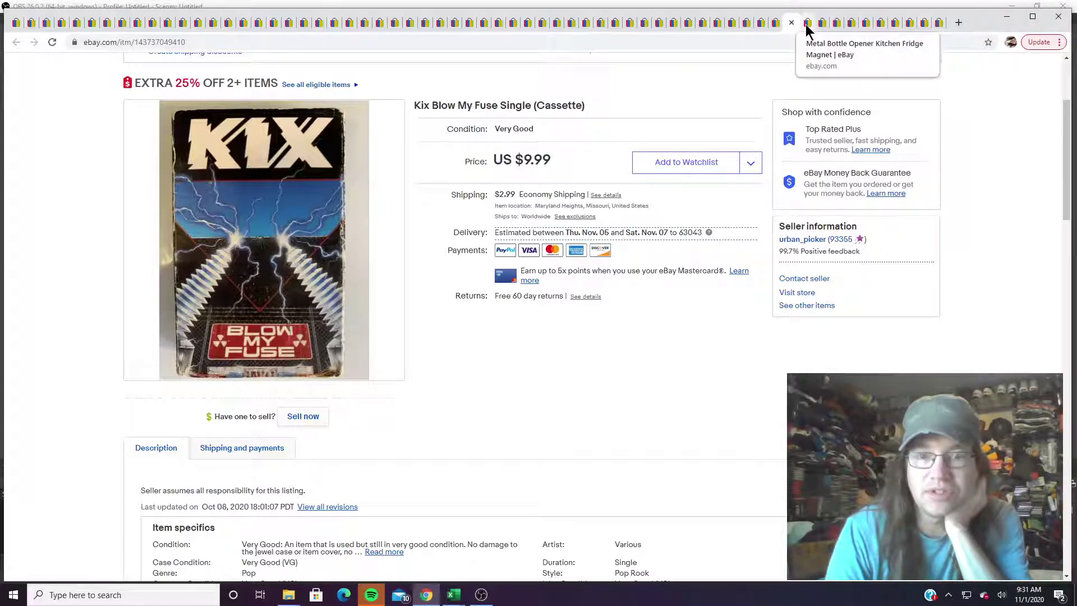
pyautogui.click(804, 25)
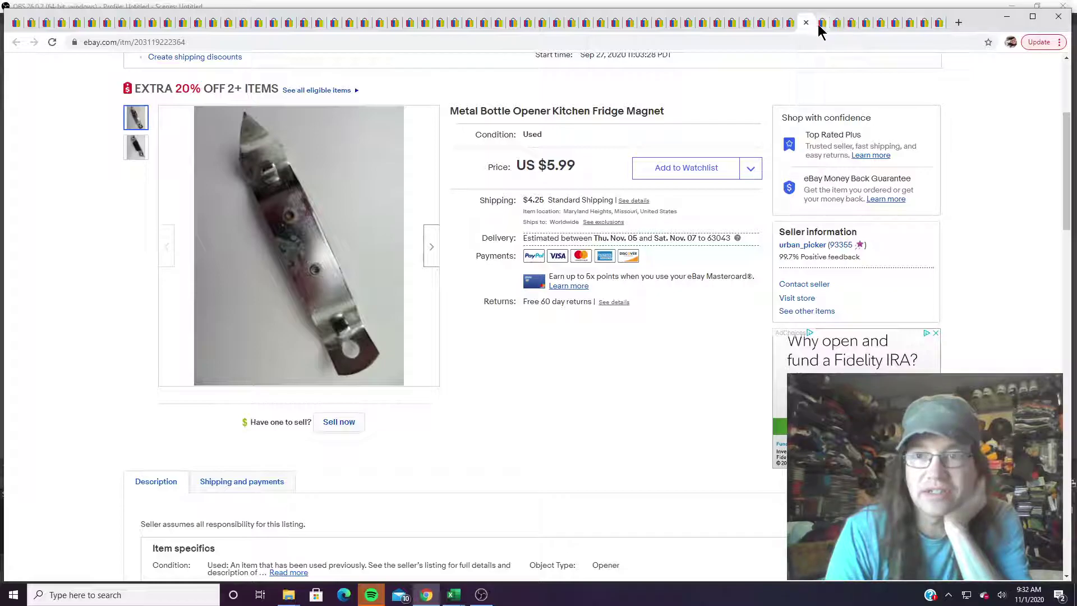
# - Close the bottle opener, plaid shirt, felt art, Bionicle 2, Mexico-Madrid CD and 30-CD lot tabs
pyautogui.click(820, 27)
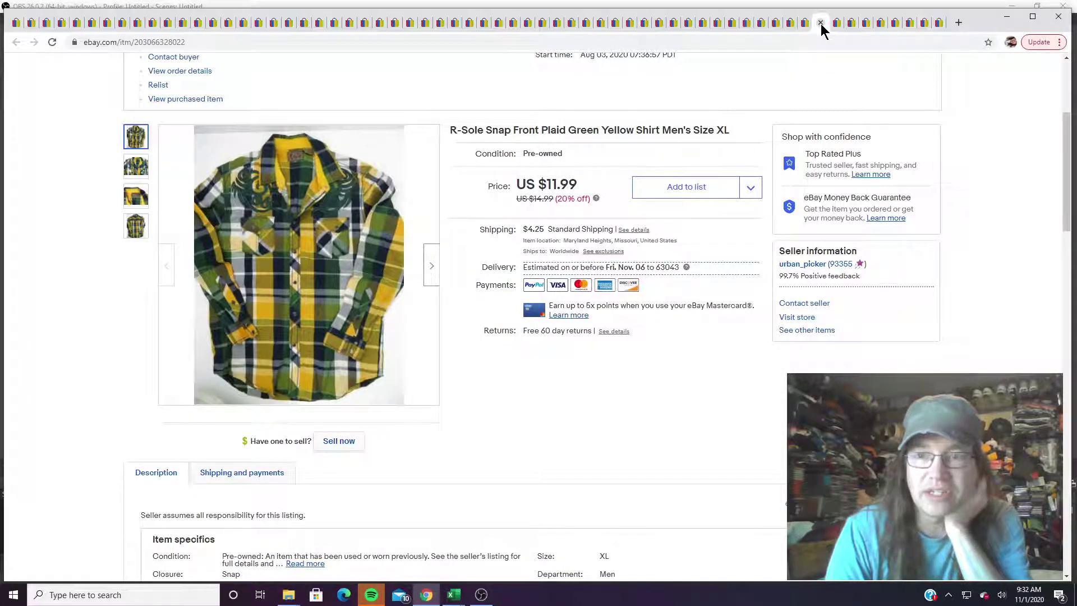
pyautogui.click(833, 28)
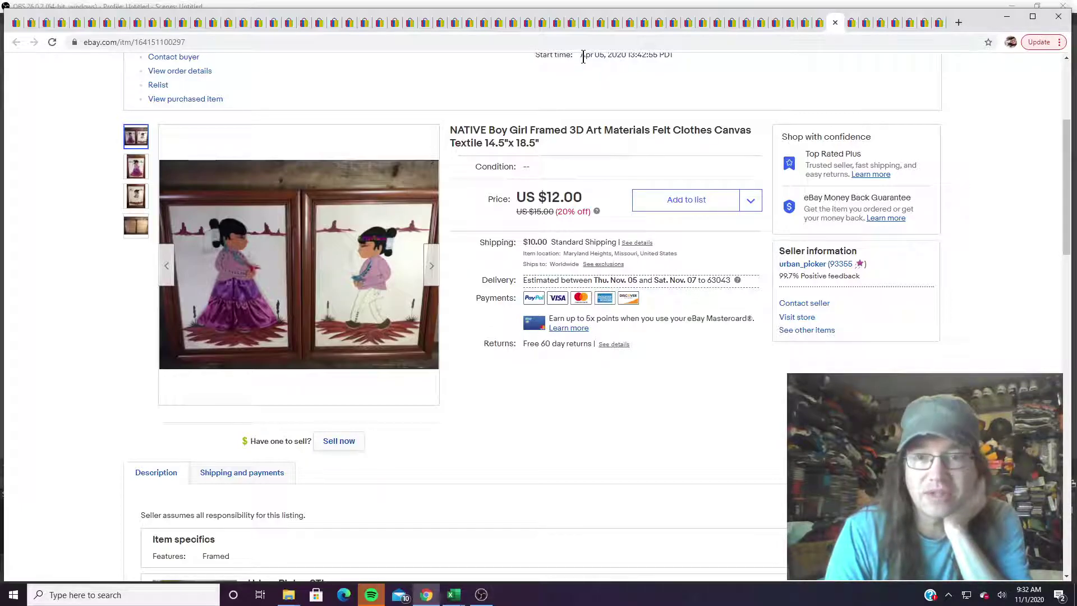
pyautogui.click(851, 24)
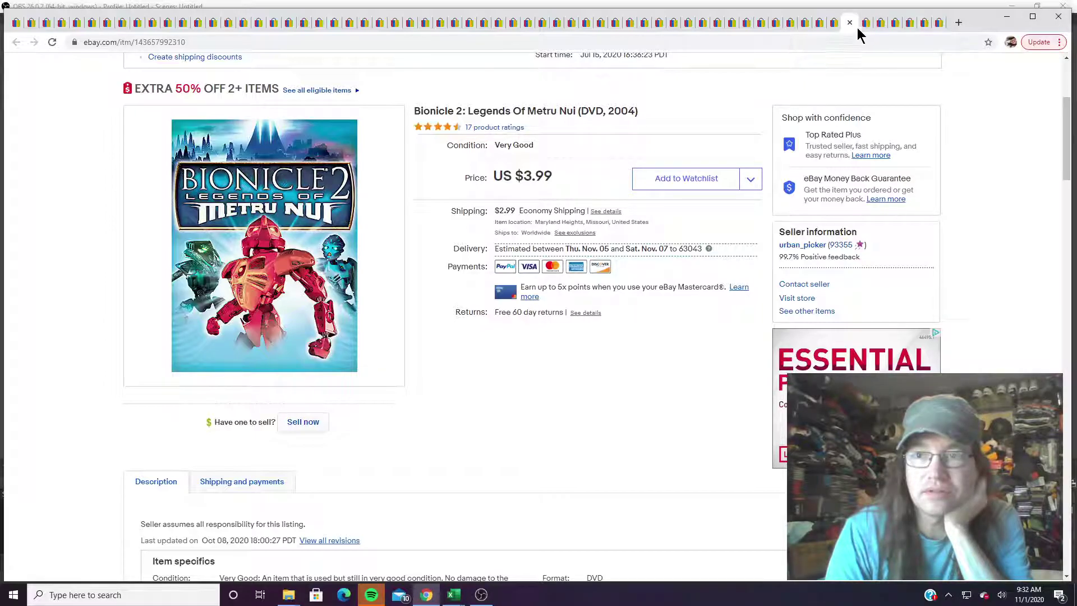
pyautogui.click(866, 24)
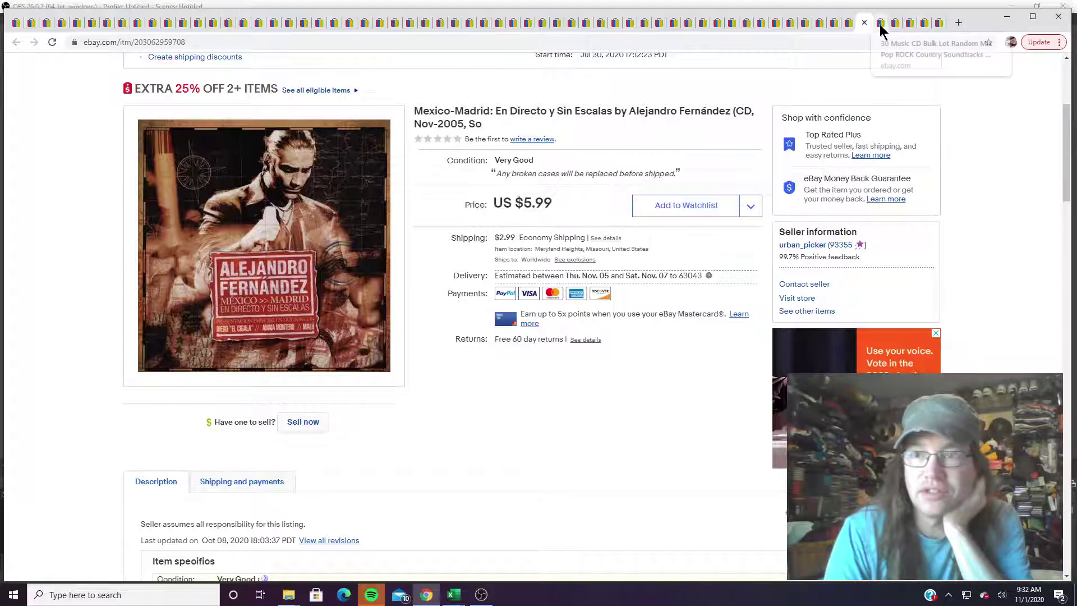
pyautogui.click(879, 25)
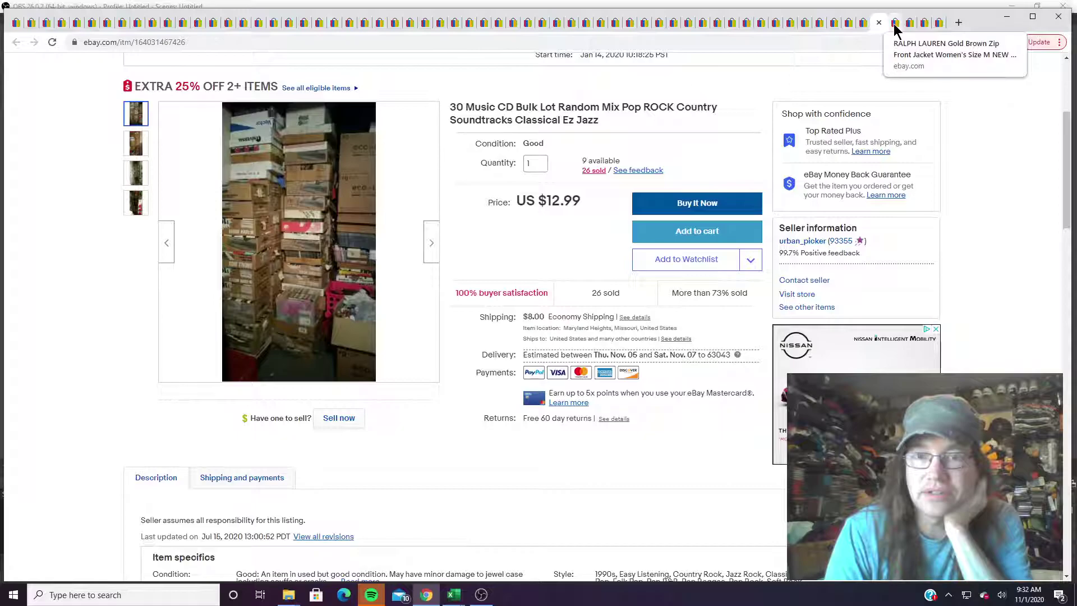
pyautogui.click(894, 24)
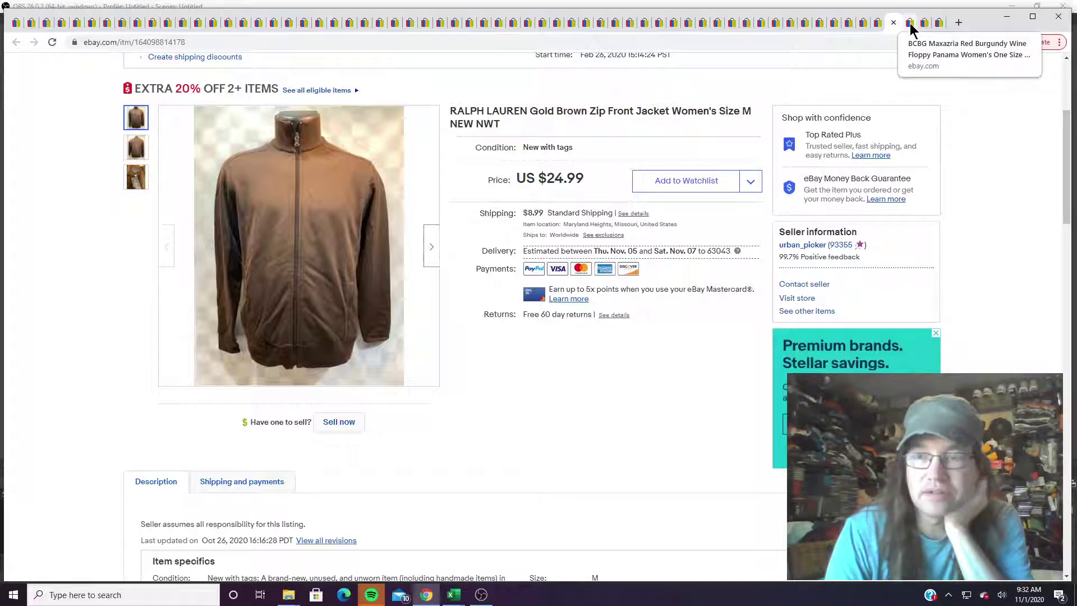
# - Close the Ralph Lauren jacket, BCBG red hat and Justin Timberlake T-shirt tabs
pyautogui.click(909, 23)
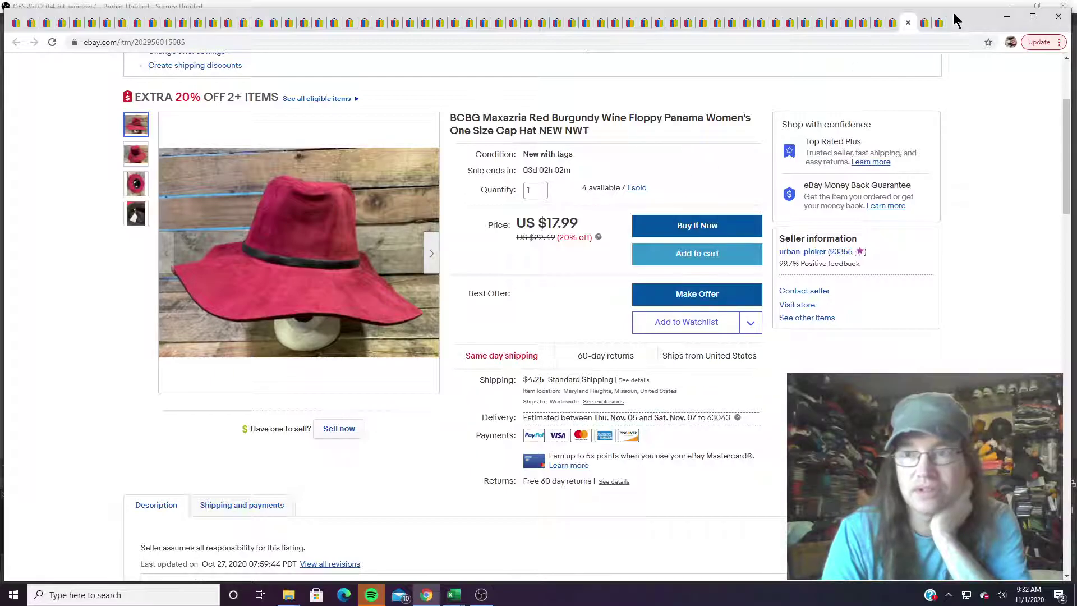
pyautogui.click(922, 23)
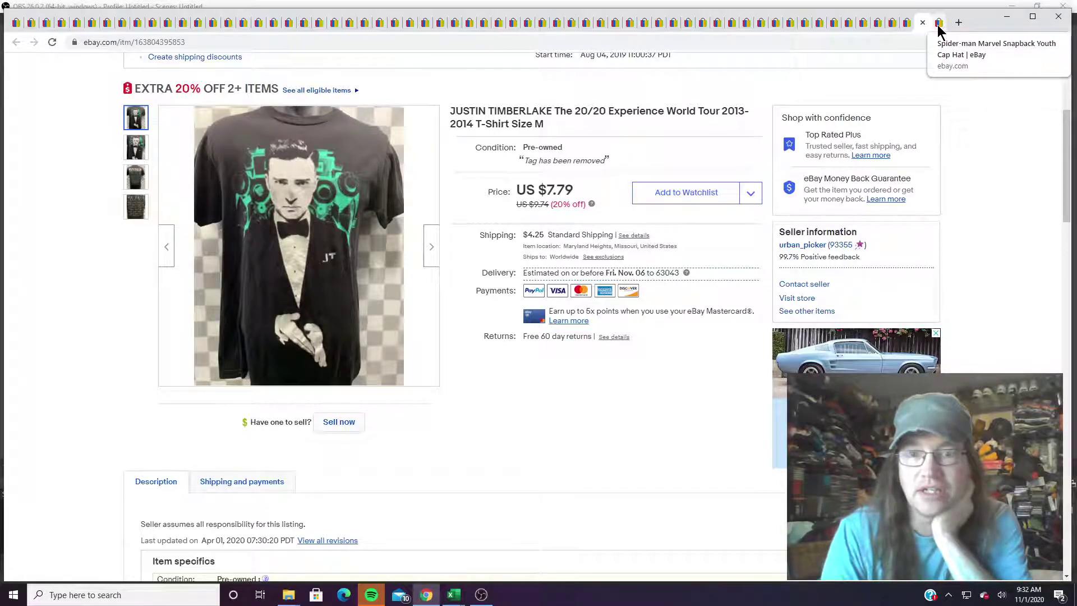
pyautogui.click(940, 30)
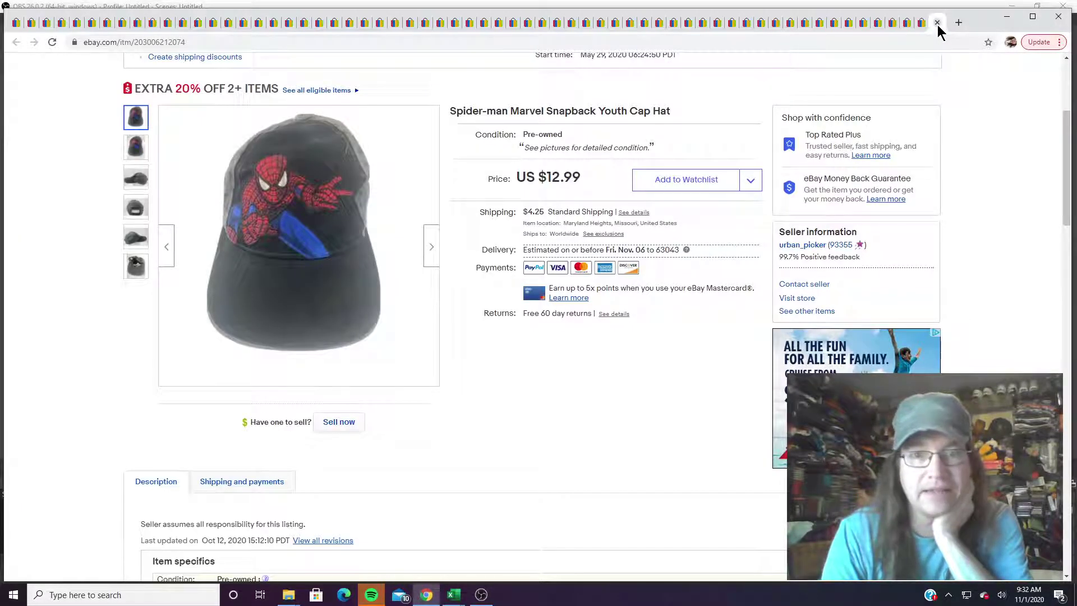